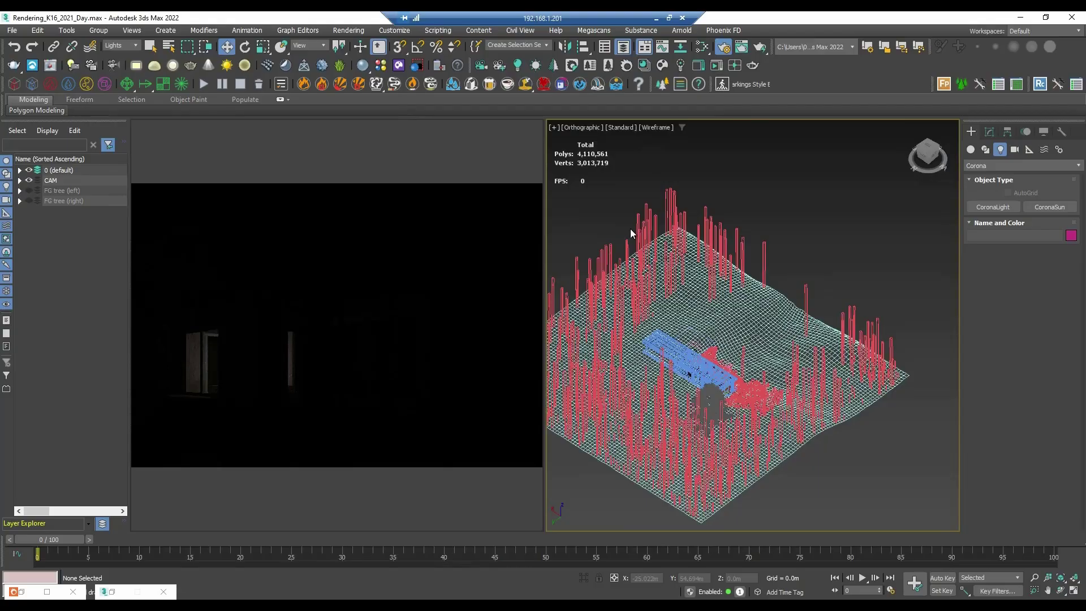
# Place a targeted CoronaSun in the ortho viewport, aimed at the house.
pyautogui.moveTo(388, 305)
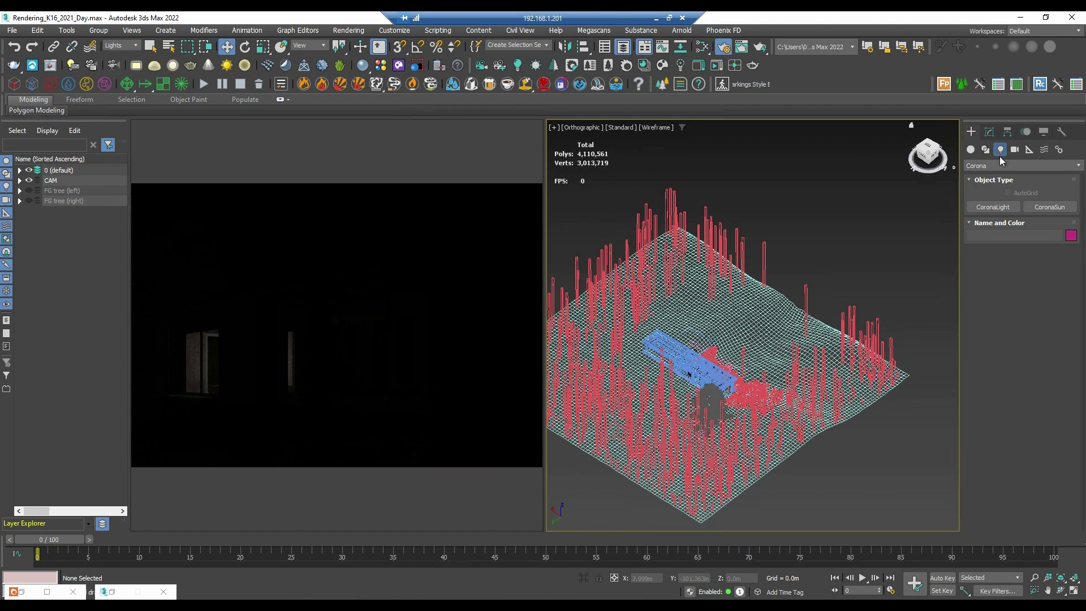
pyautogui.click(1049, 206)
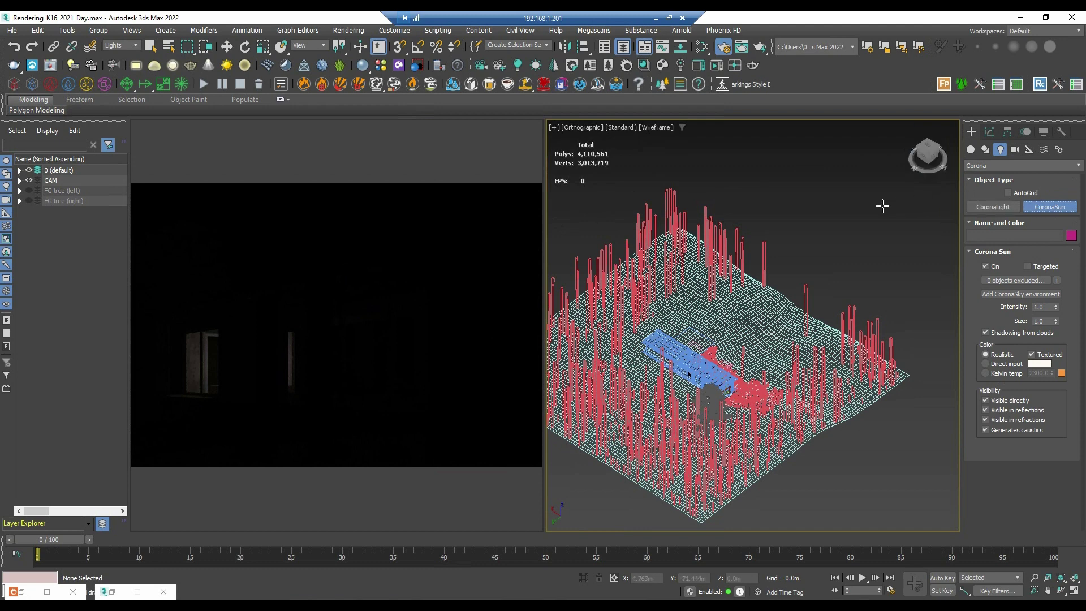
pyautogui.moveTo(882, 206); pyautogui.dragTo(688, 356)
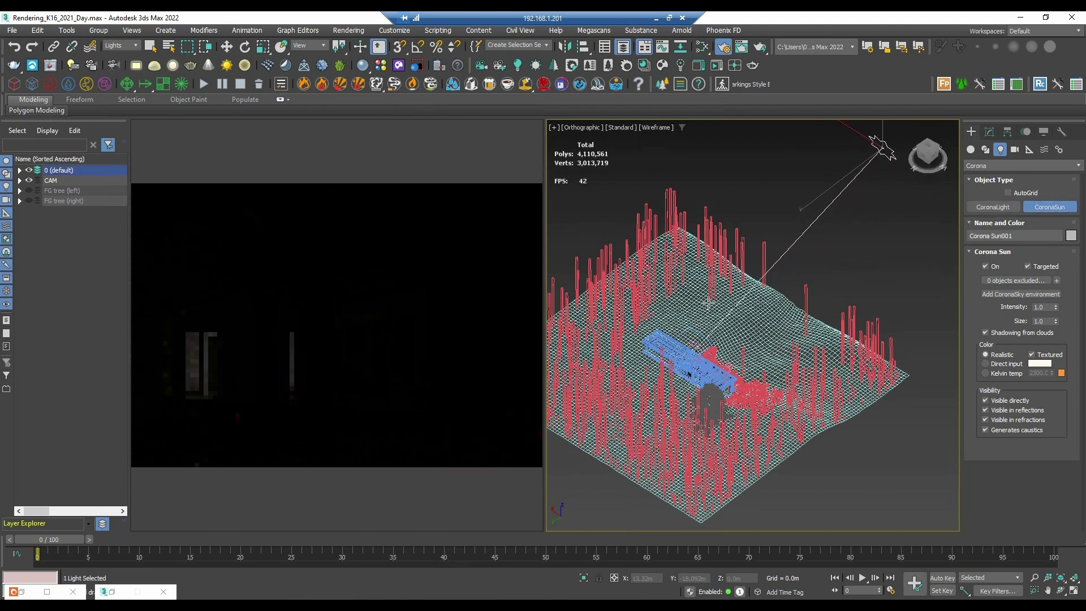
pyautogui.rightClick(846, 249)
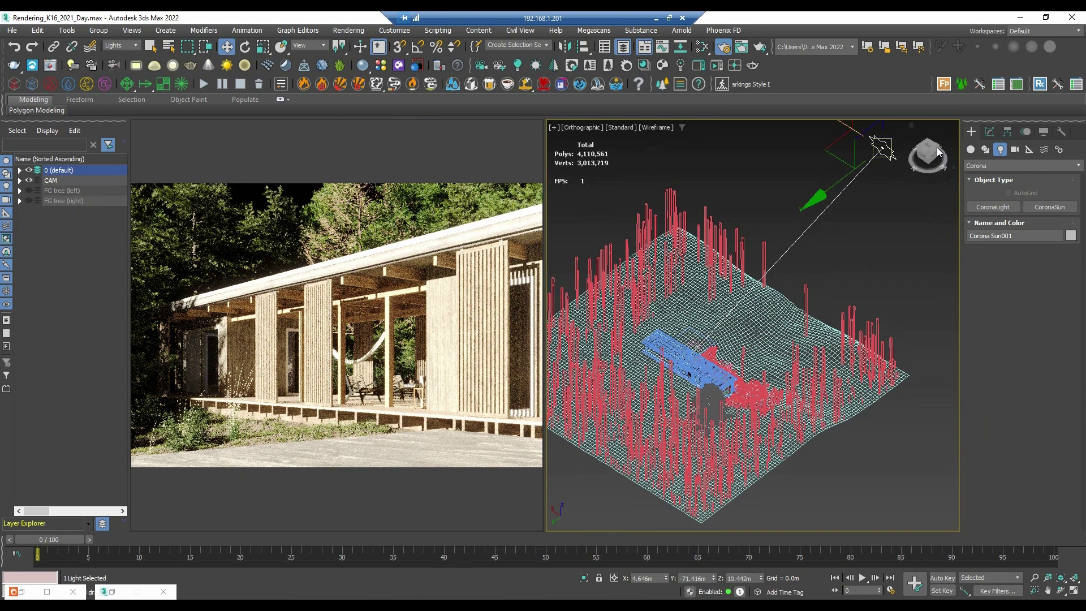
# Add a CoronaSky environment from the sun's parameters, then deselect the sun.
pyautogui.click(989, 132)
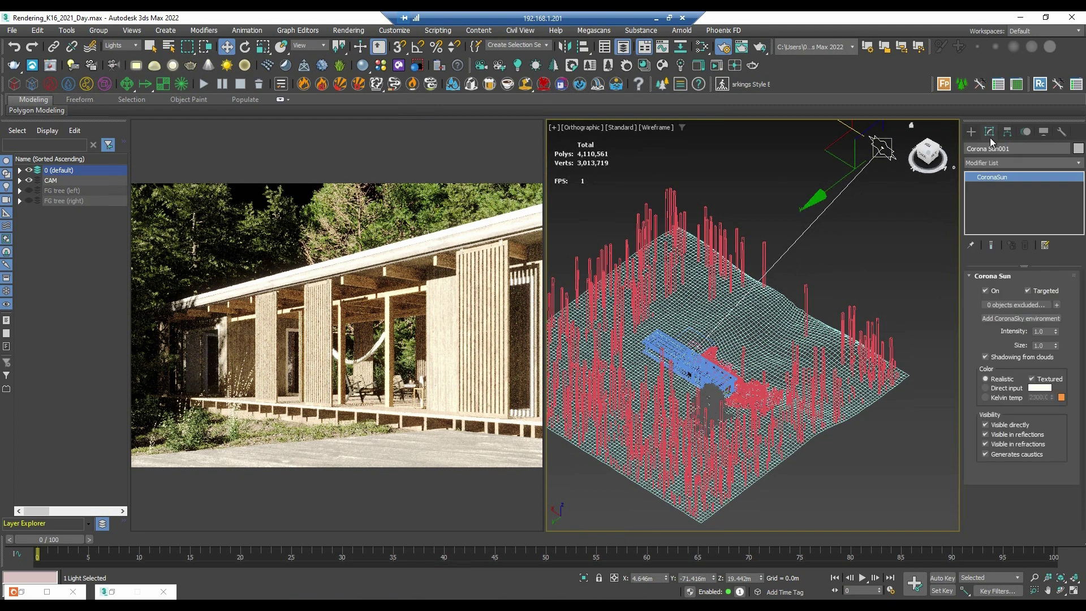
pyautogui.click(986, 319)
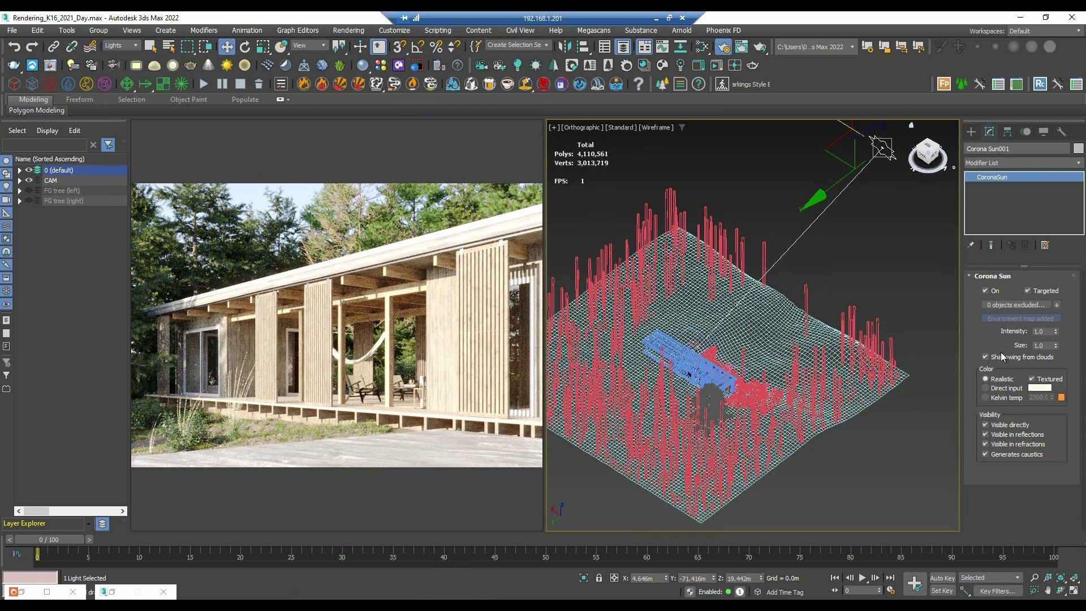
pyautogui.click(869, 280)
# Make Simple Exposure negative, fine-tune it with its spinner, and close Tone Mapping.
pyautogui.write('-')
pyautogui.press('Return')
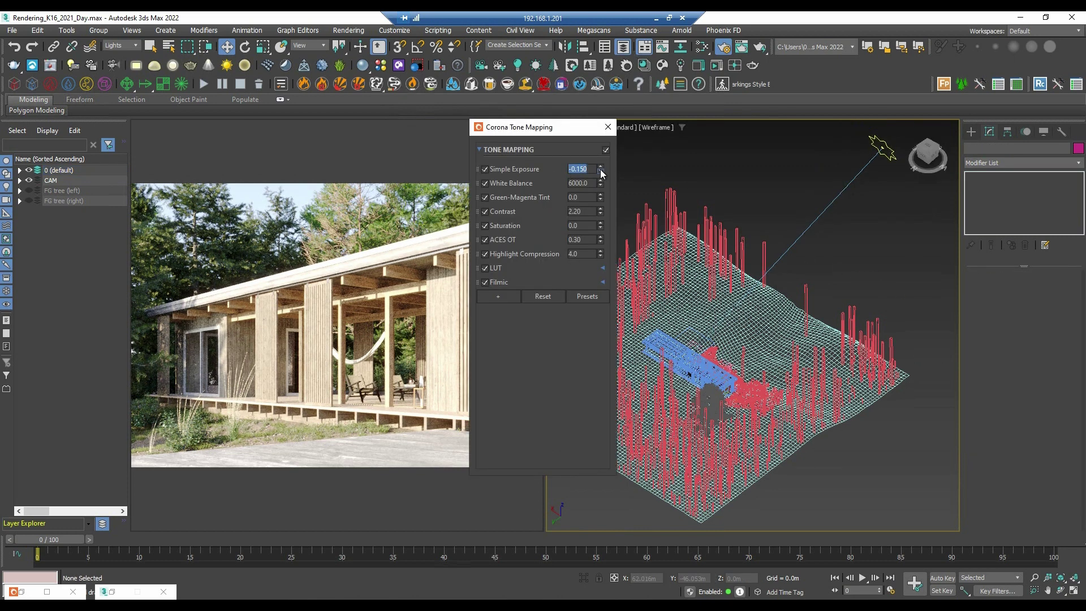
pyautogui.moveTo(601, 173)
pyautogui.mouseDown()
pyautogui.moveTo(600, 531)
pyautogui.moveTo(598, 38)
pyautogui.moveTo(605, 187)
pyautogui.mouseUp()
pyautogui.click(603, 127)
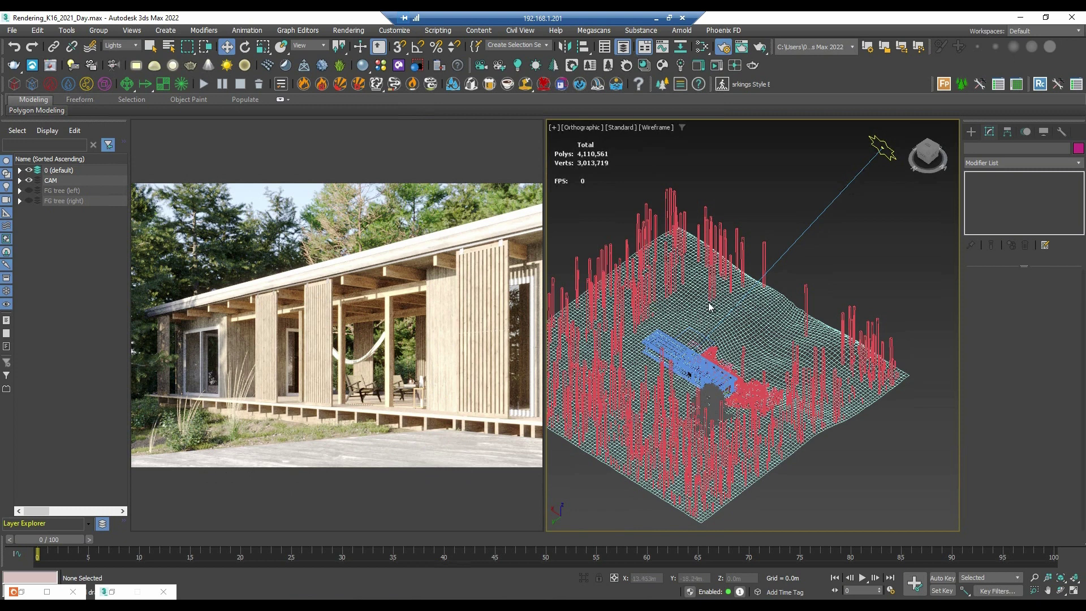
# Draw a tall Standard Primitives box and move it beside the porch.
pyautogui.click(971, 132)
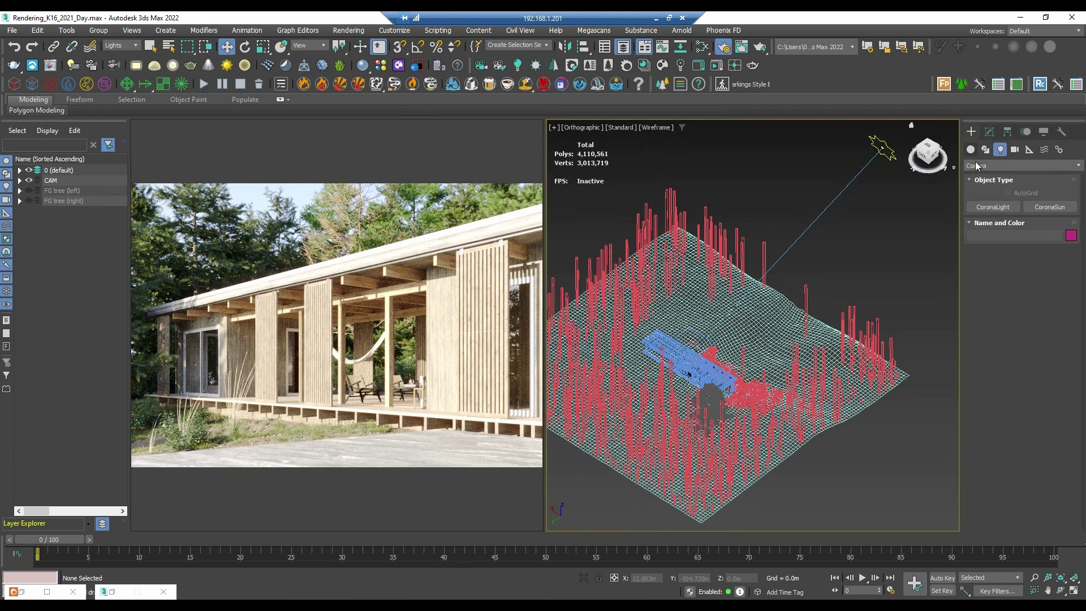
pyautogui.click(971, 150)
pyautogui.click(993, 207)
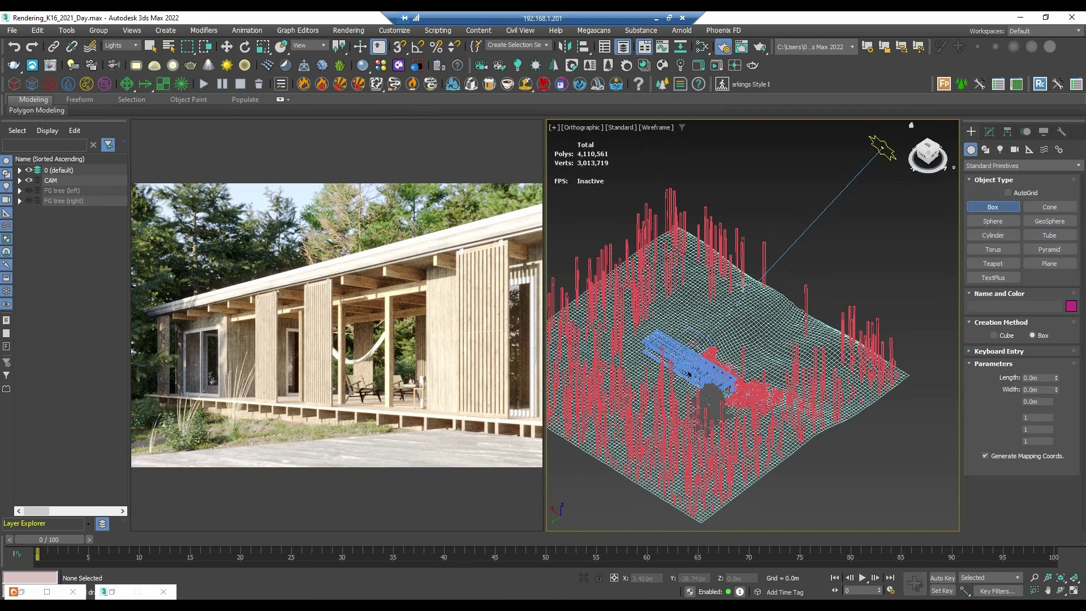
pyautogui.moveTo(687, 294); pyautogui.dragTo(717, 324)
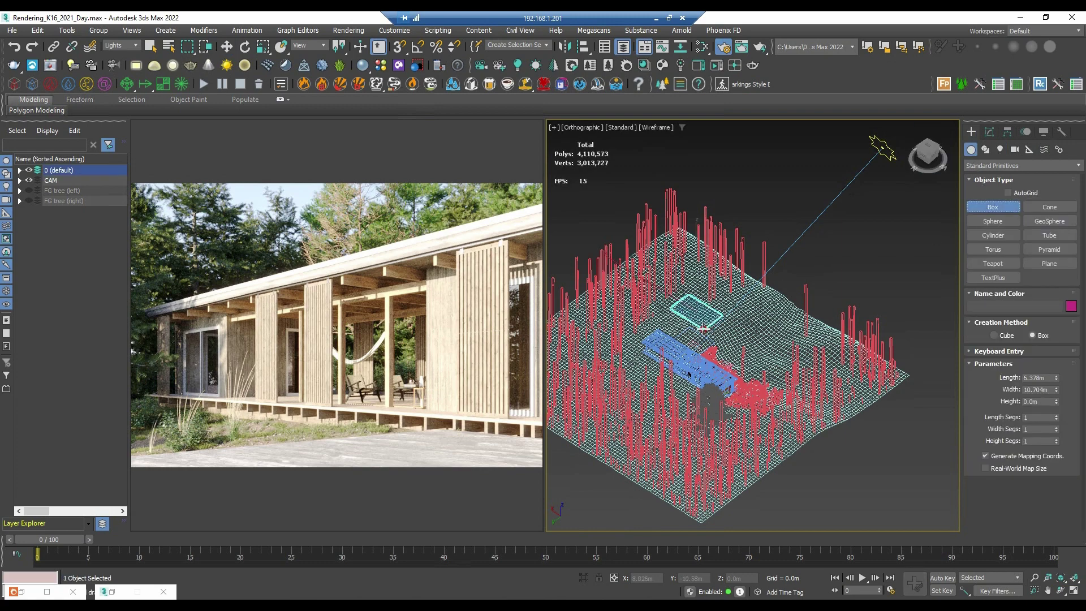
pyautogui.click(708, 308)
pyautogui.click(698, 248)
pyautogui.press('w')
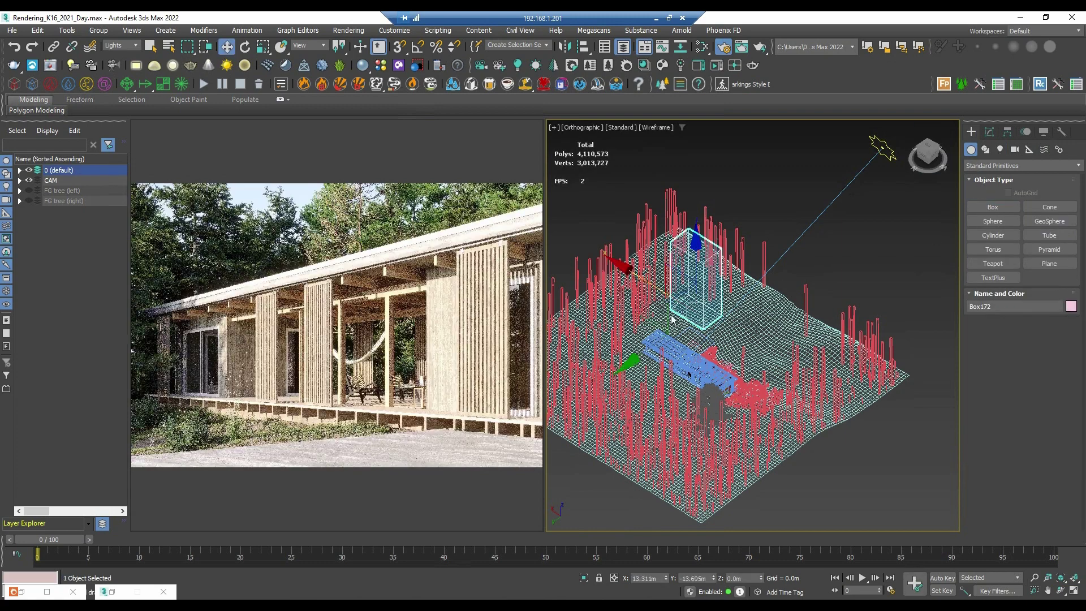
pyautogui.moveTo(646, 318); pyautogui.dragTo(668, 331)
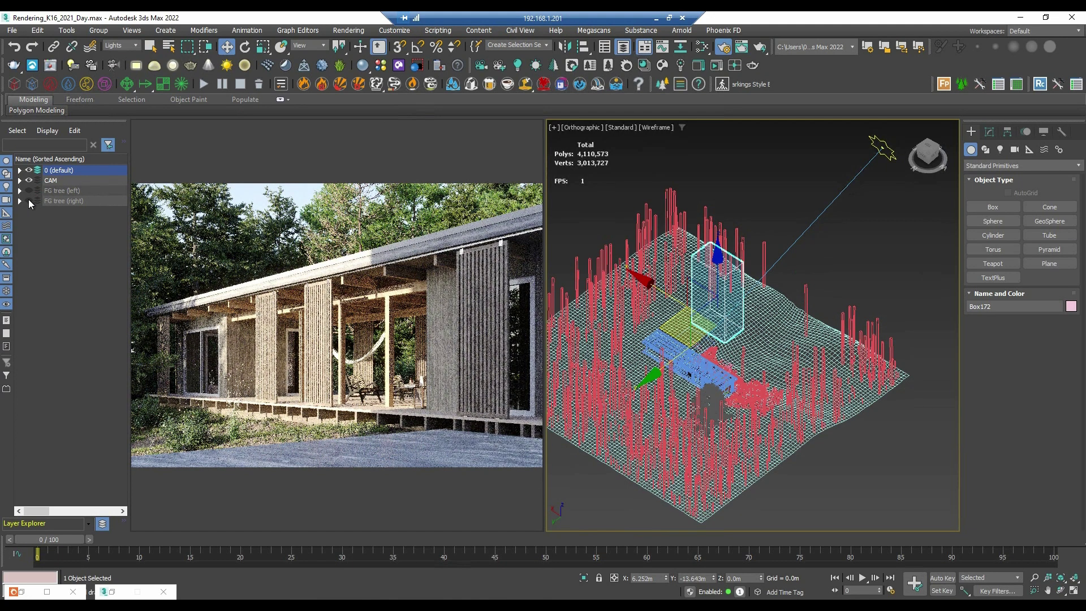
# Delete the temporary box and toggle the FG tree (right) layer on, off, then on again.
pyautogui.click(29, 201)
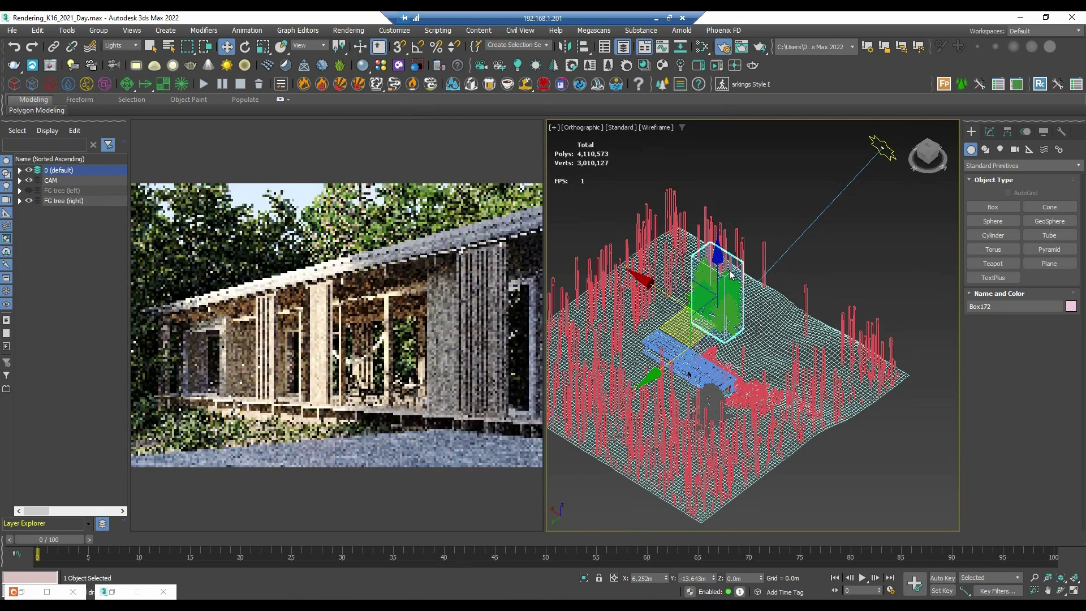
pyautogui.press('Delete')
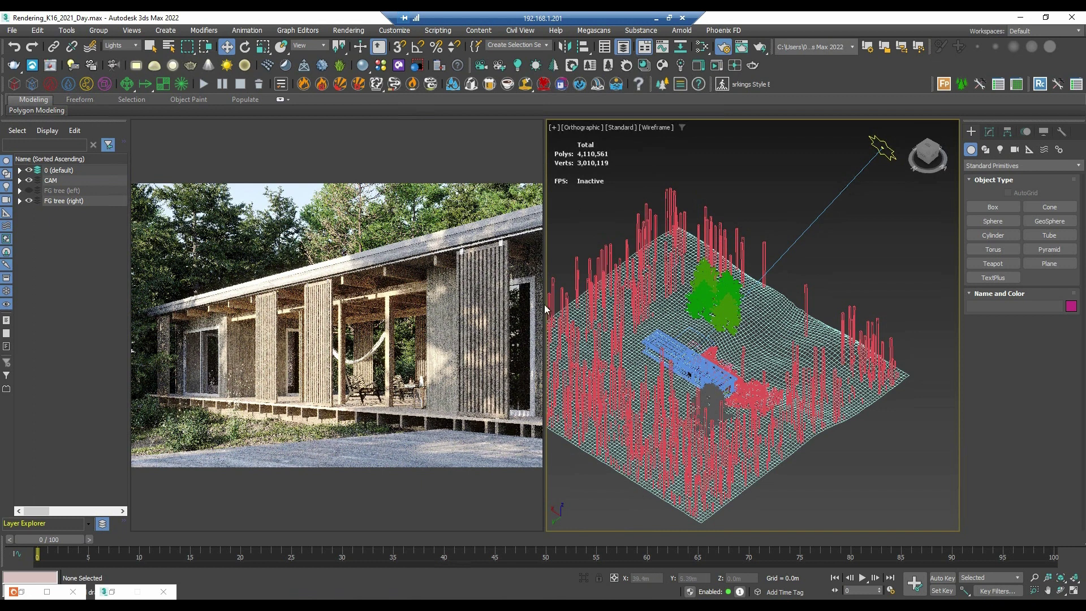
pyautogui.moveTo(425, 305)
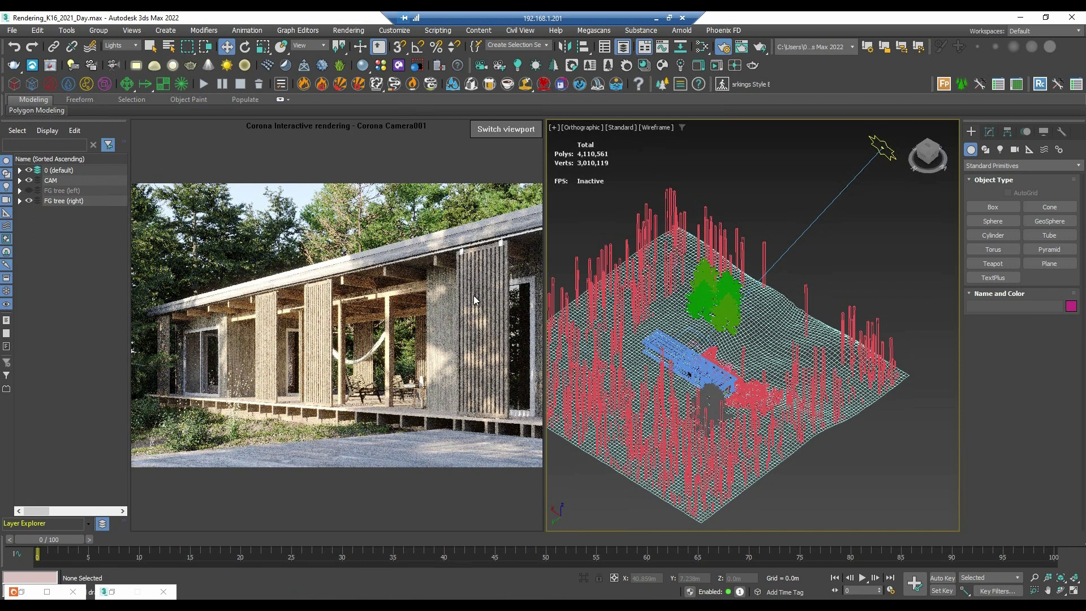
pyautogui.click(29, 201)
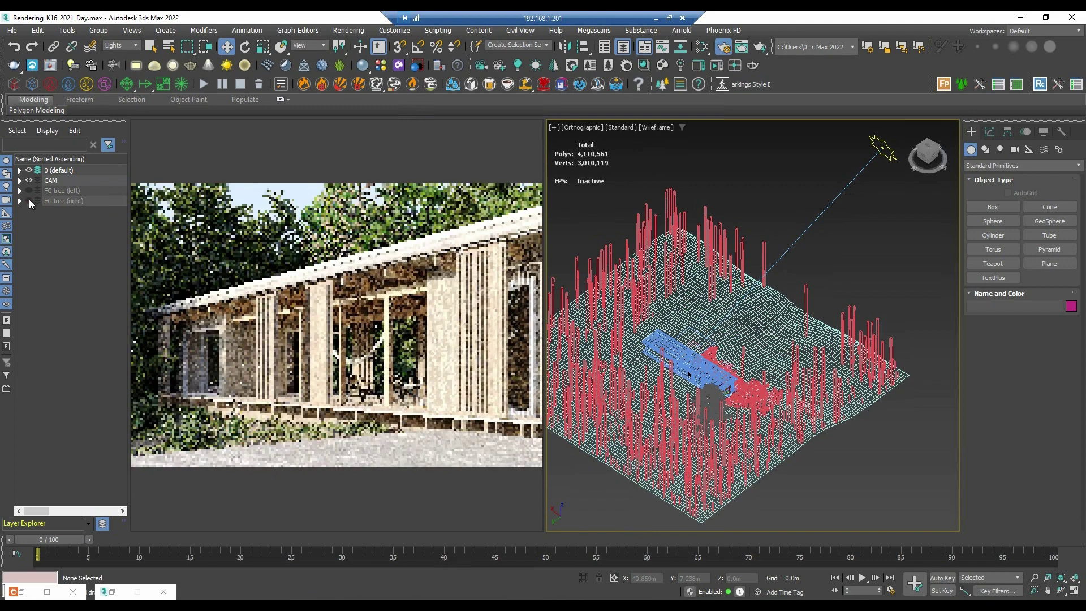
pyautogui.moveTo(397, 451)
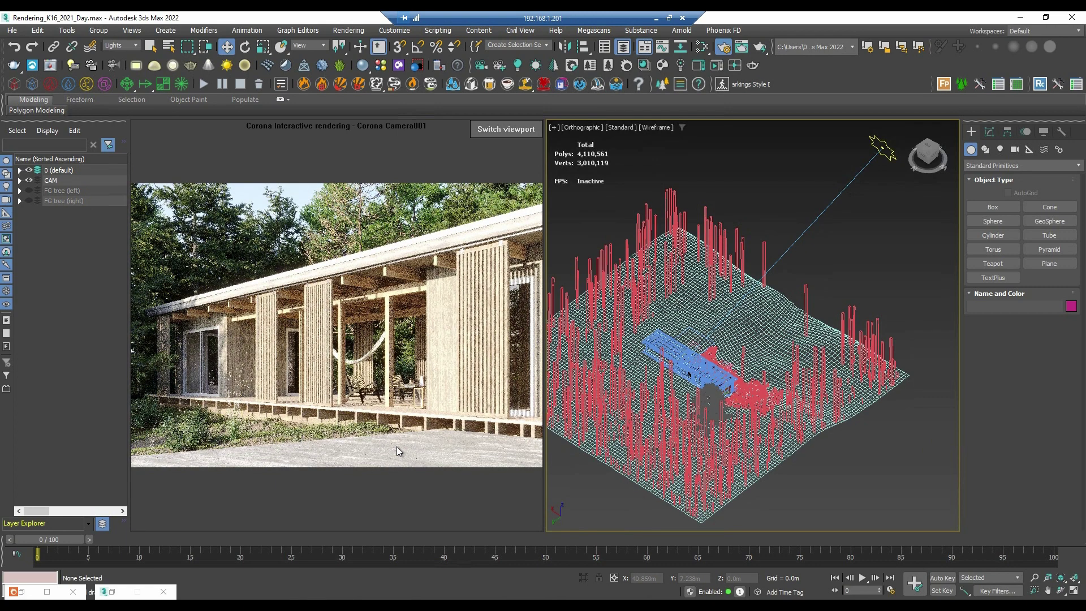
pyautogui.click(28, 201)
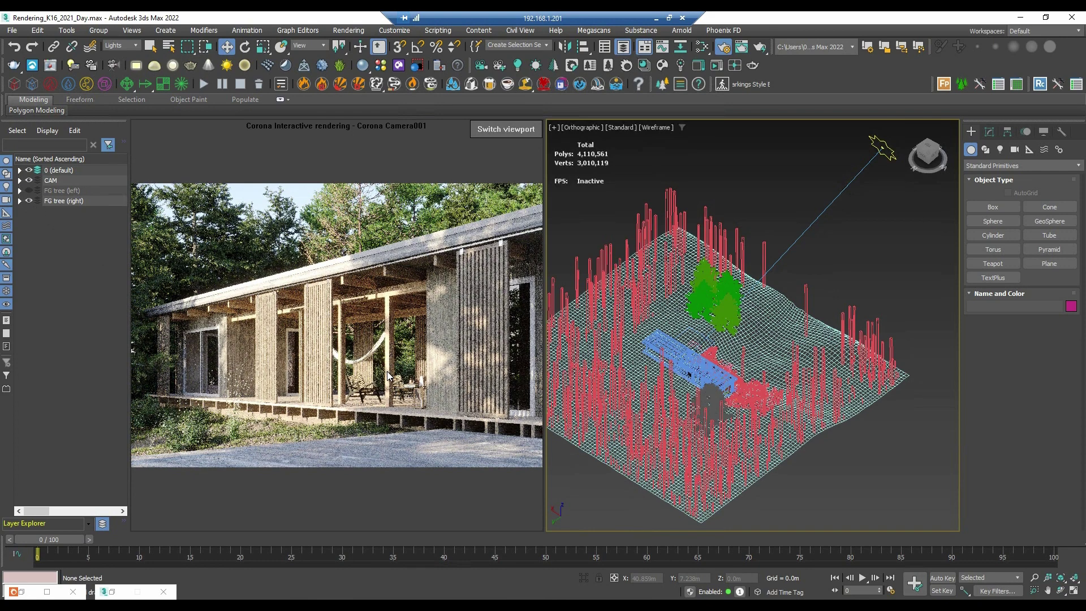
# Nudge the two planes, then raise and slightly lower Plane003 along Z.
pyautogui.click(773, 287)
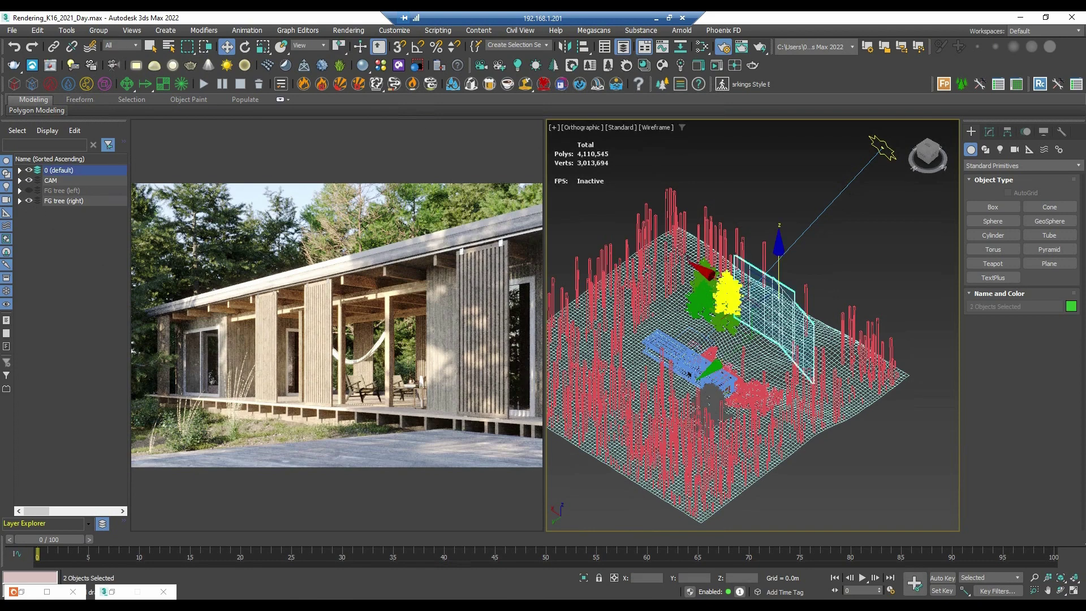
pyautogui.moveTo(773, 287); pyautogui.dragTo(769, 288)
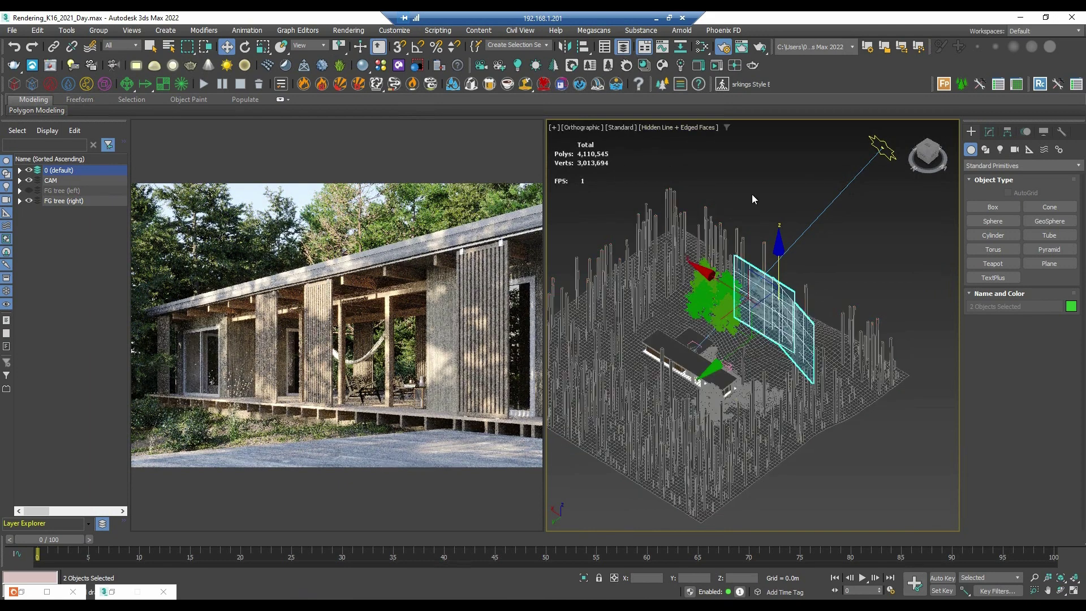
pyautogui.click(757, 272)
pyautogui.moveTo(757, 272); pyautogui.dragTo(762, 305)
pyautogui.click(746, 243)
pyautogui.click(762, 240)
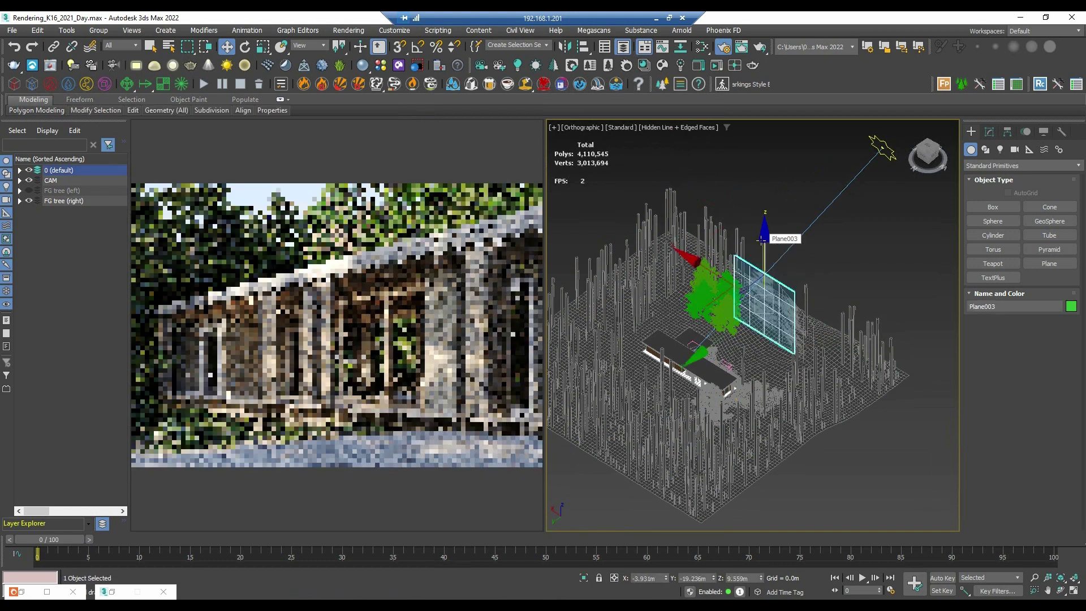
pyautogui.click(746, 206)
# Preview the tree-silhouette opacity bitmap in the Slate Material Editor, then close it and use the trees' quad menu.
pyautogui.press('m')
pyautogui.doubleClick(101, 324)
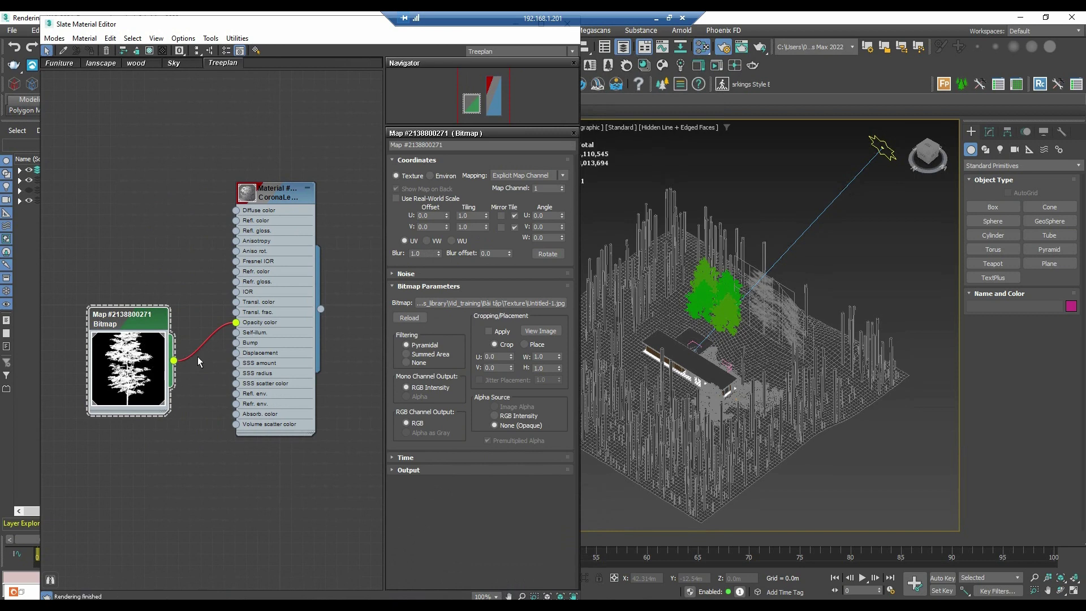
pyautogui.click(522, 332)
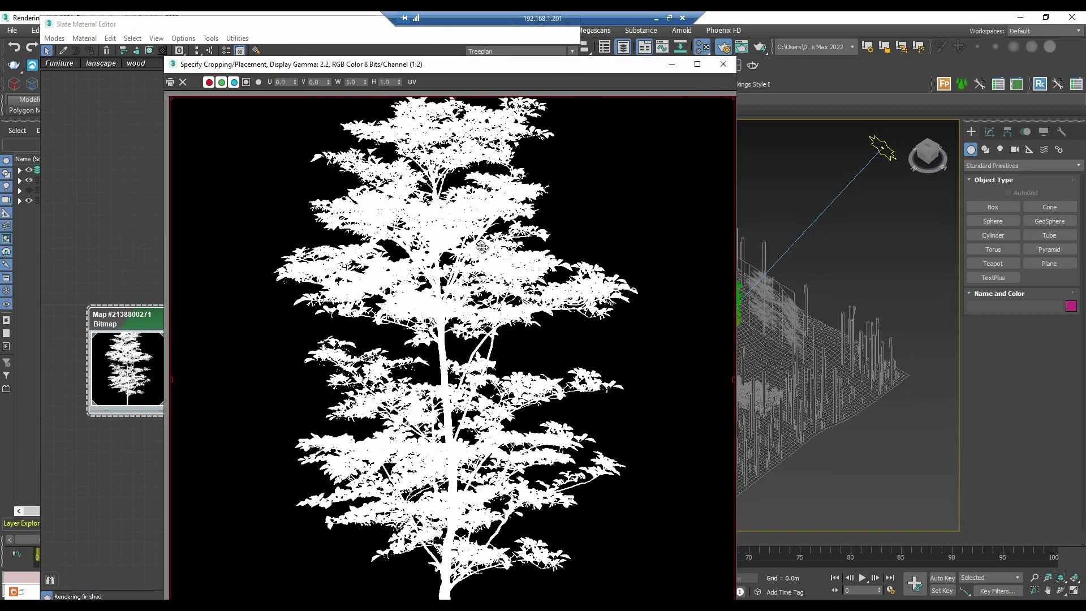
pyautogui.click(723, 64)
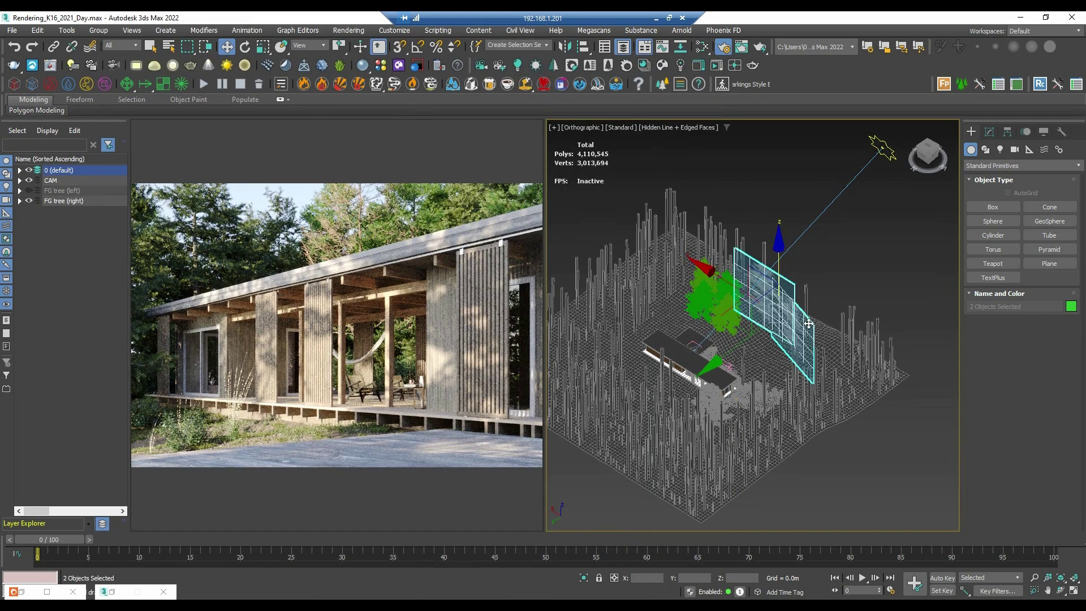
pyautogui.rightClick(805, 321)
pyautogui.click(829, 284)
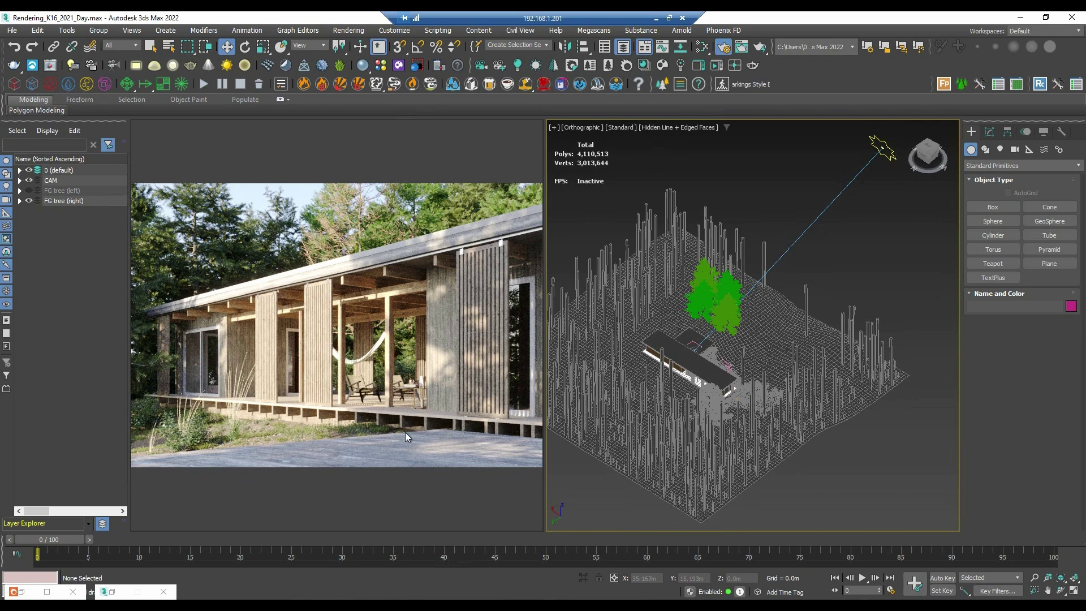
# Set the third Skylight CoronaSky node's Intensity to 0.65, after briefly trying 0.3.
pyautogui.press('m')
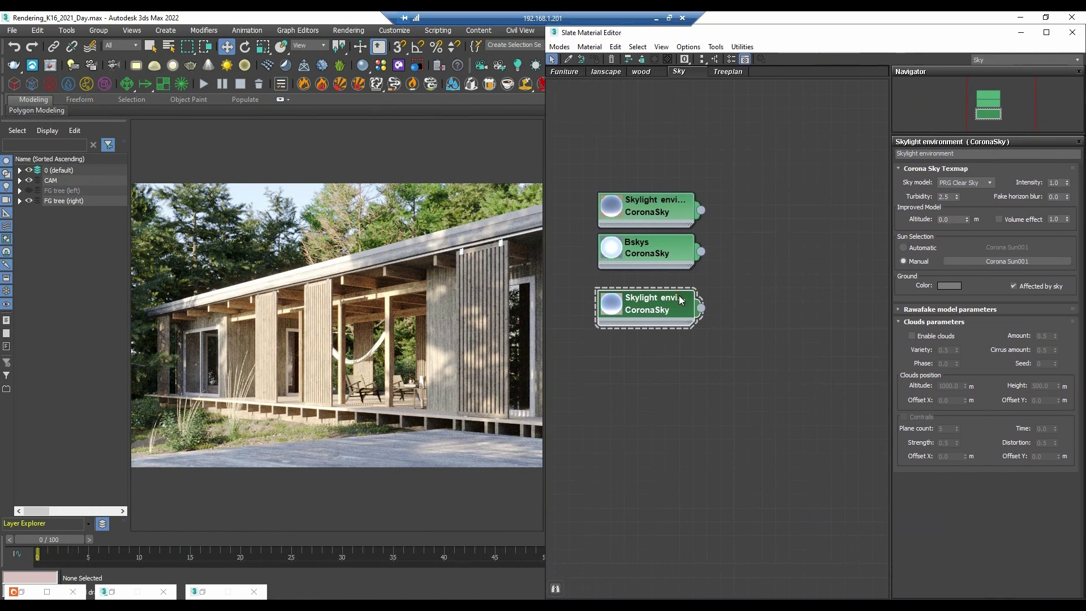
pyautogui.doubleClick(1050, 181)
pyautogui.write('.6')
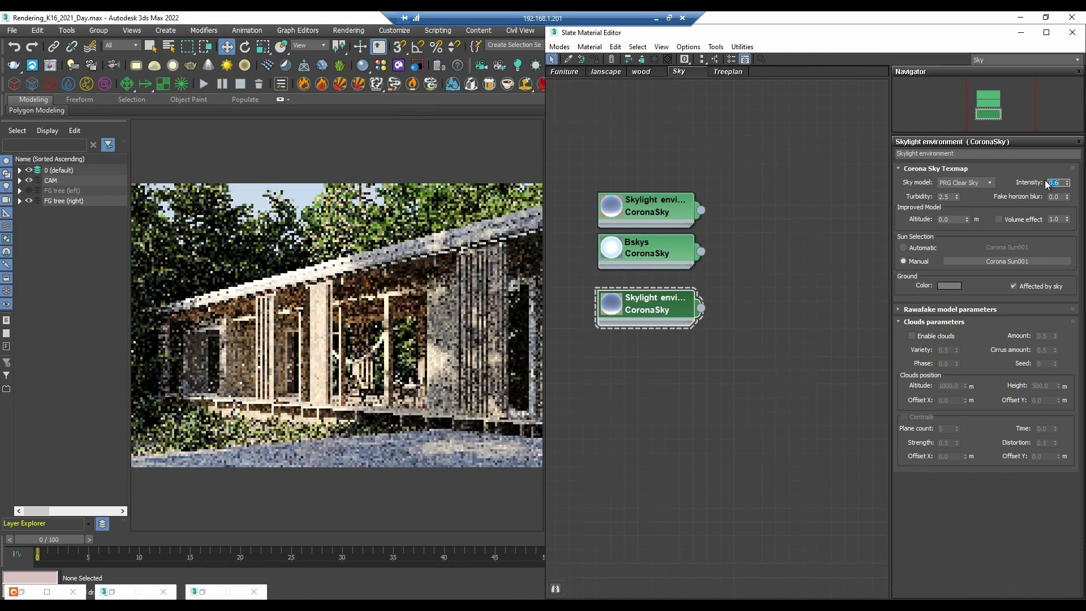
pyautogui.write('0.3')
pyautogui.press('Return')
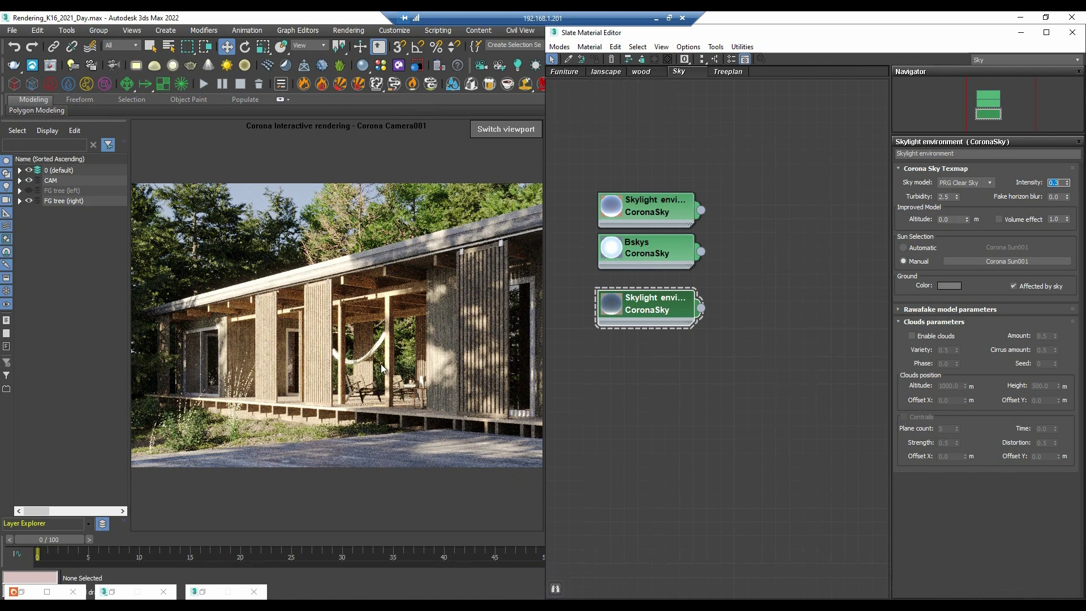
pyautogui.write('0.65')
pyautogui.press('Return')
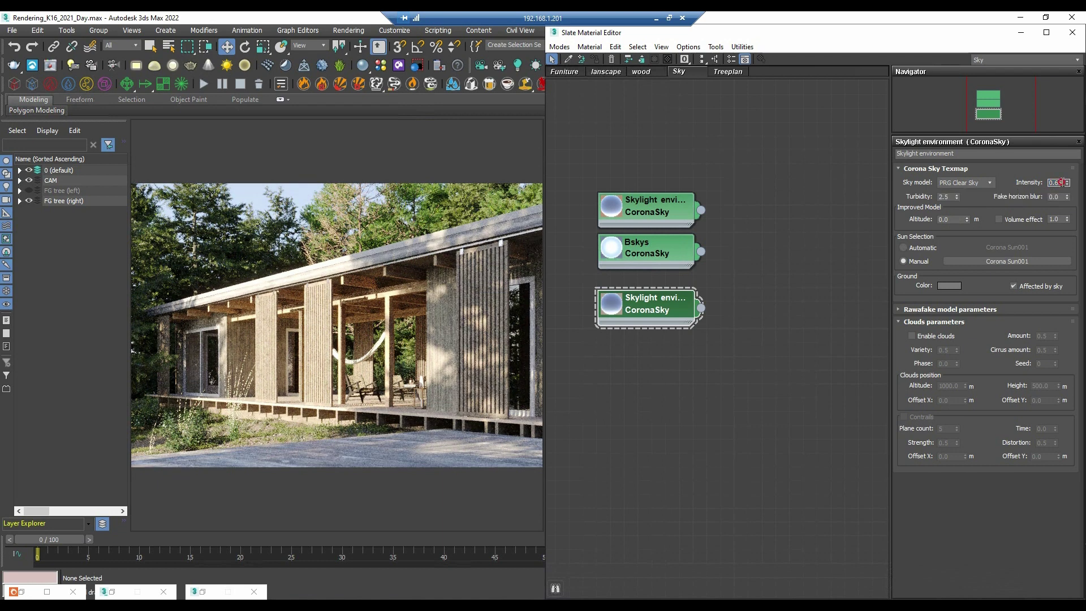
pyautogui.write('1.5')
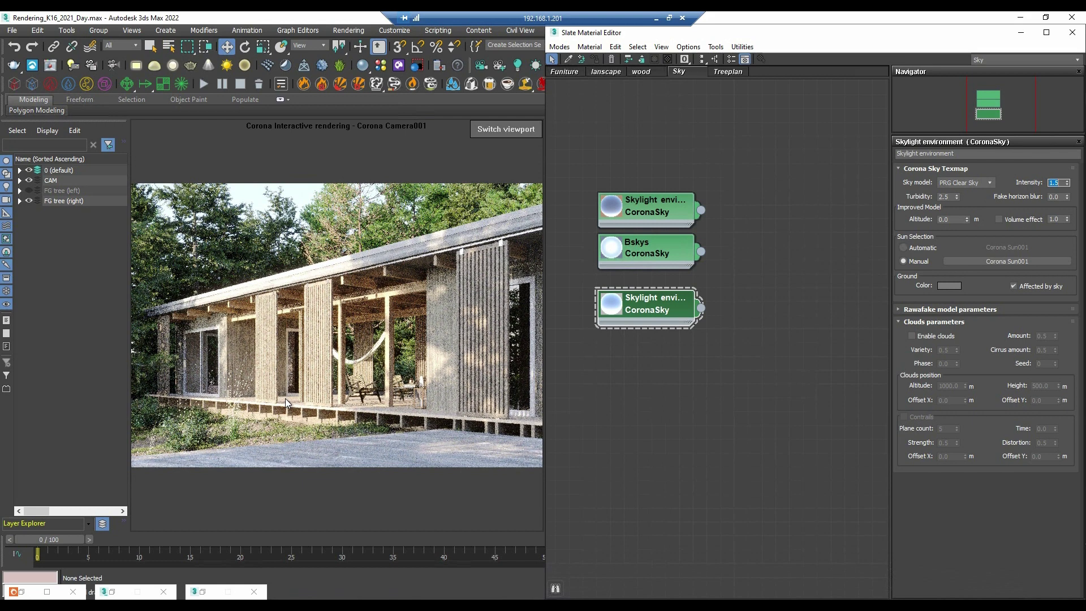
pyautogui.write('0.65')
pyautogui.press('Return')
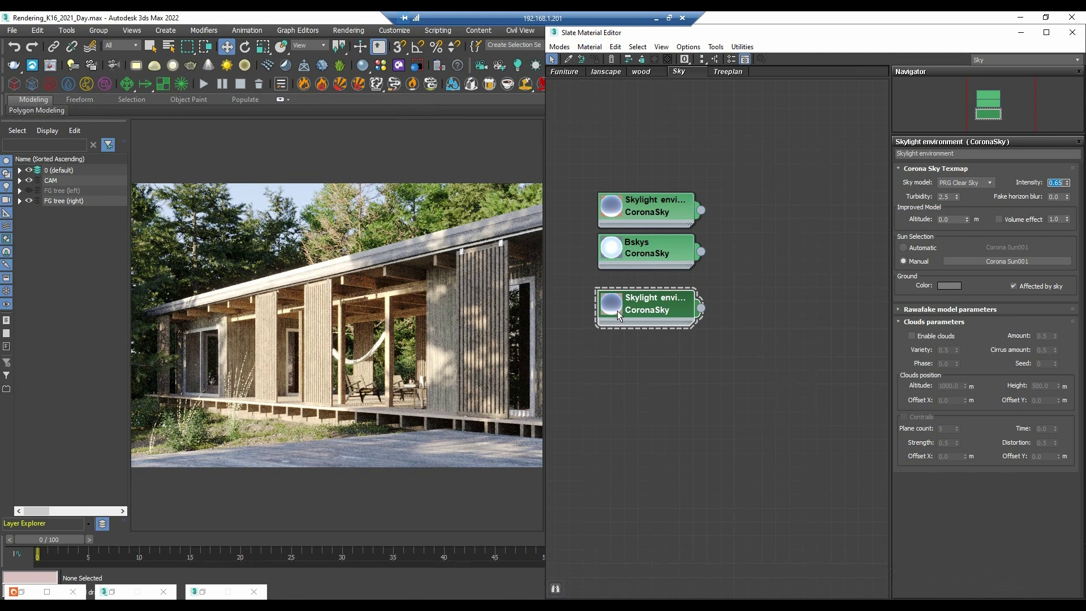
# Clone the CoronaSky node as OVER SKY and set its Intensity to 1.
pyautogui.keyDown('shift'); pyautogui.moveTo(670, 306); pyautogui.dragTo(663, 364); pyautogui.keyUp('shift')
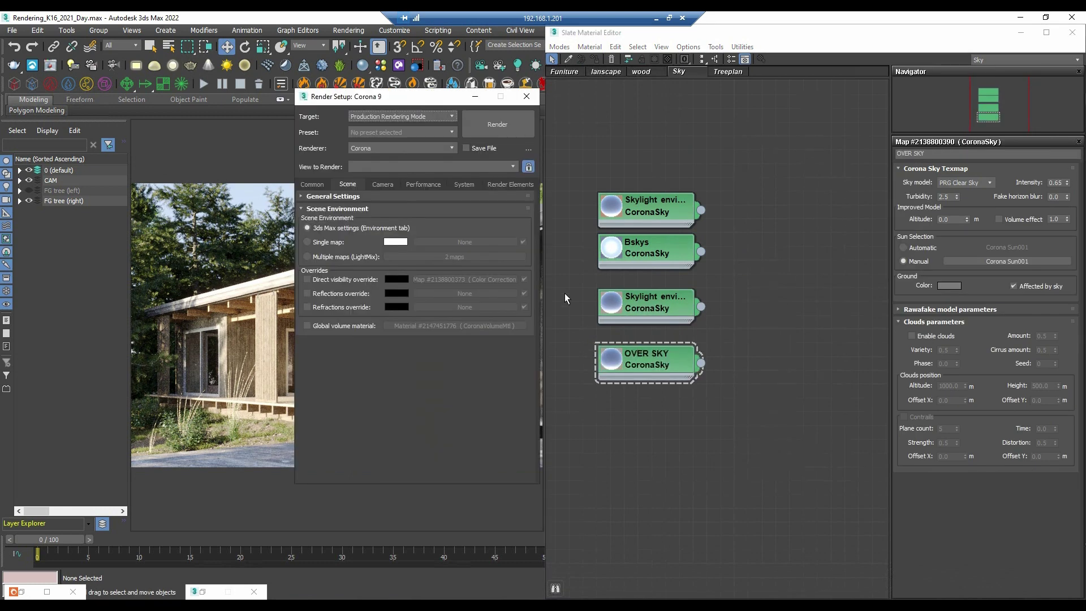
pyautogui.click(636, 362)
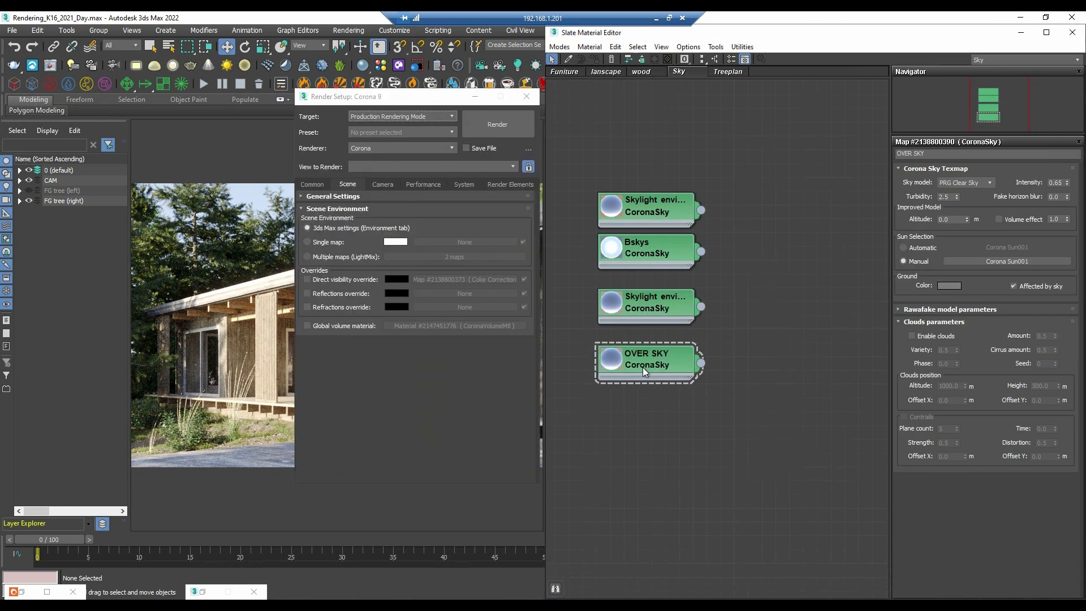
pyautogui.click(1055, 182)
pyautogui.write('1')
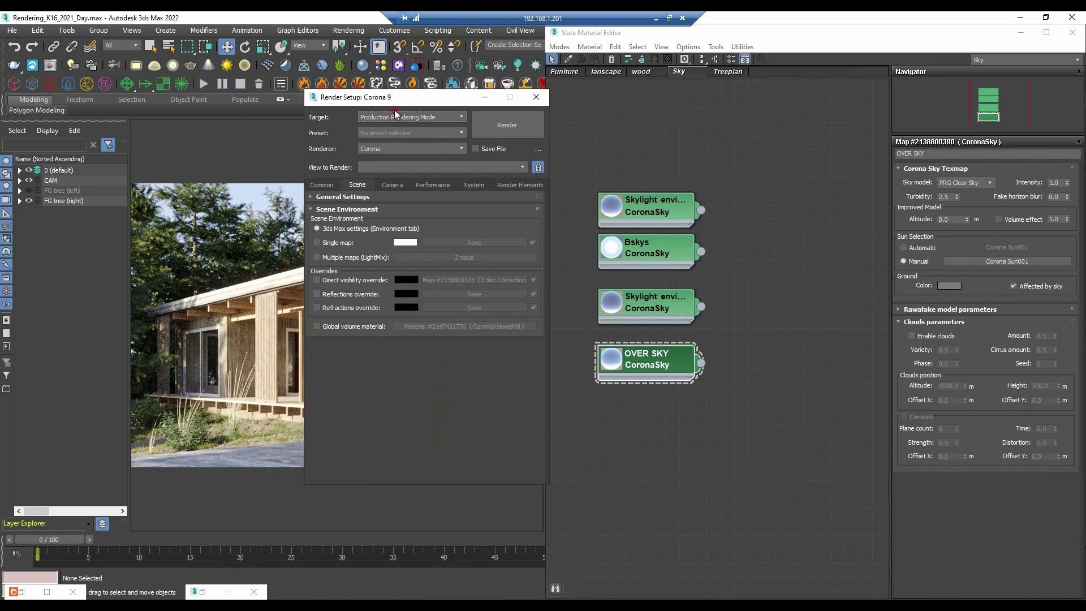
# Enable Render Setup's Direct visibility override and link OVER SKY to it as an instance.
pyautogui.moveTo(385, 97); pyautogui.dragTo(362, 291)
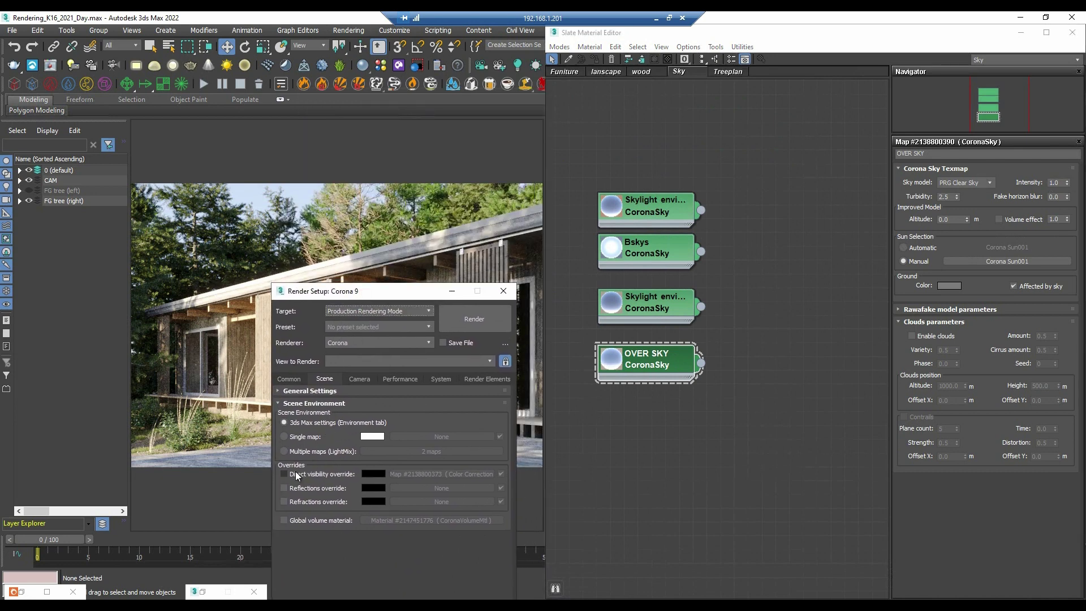
pyautogui.click(284, 473)
pyautogui.moveTo(701, 363); pyautogui.dragTo(453, 472)
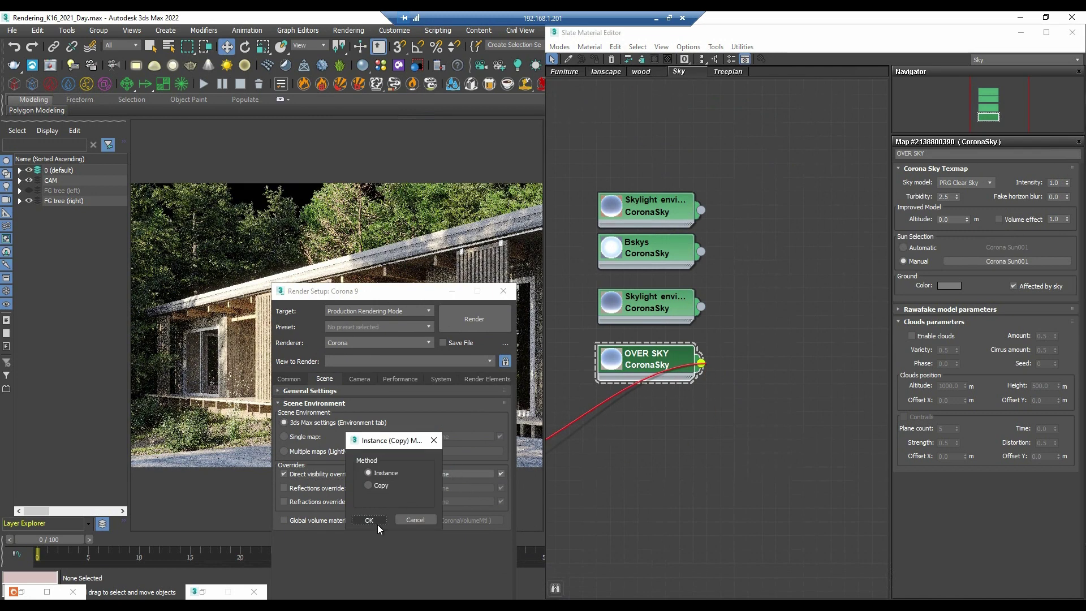
pyautogui.click(377, 524)
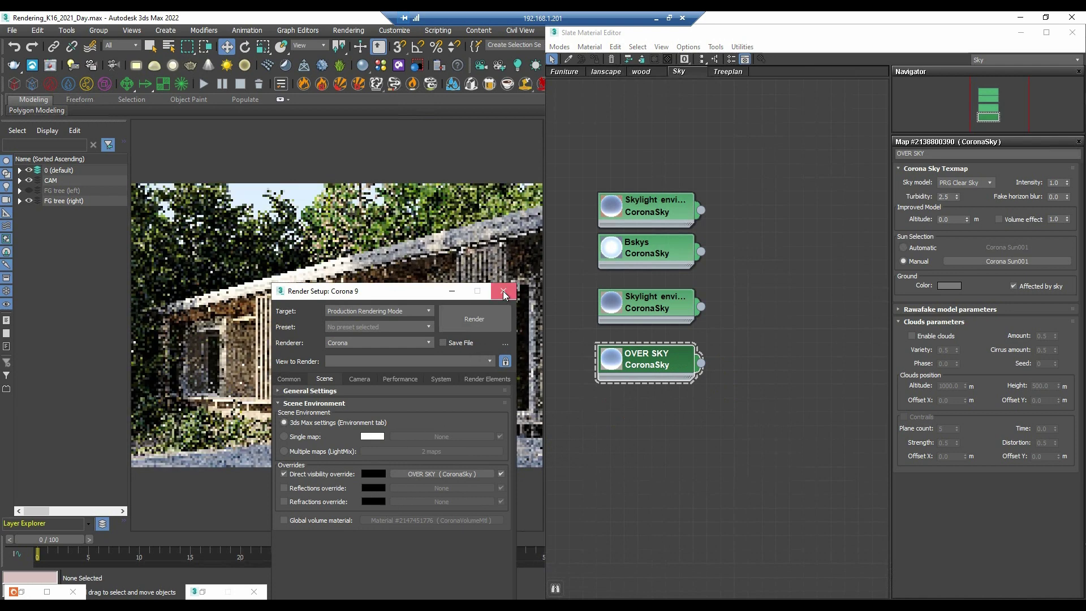
pyautogui.click(503, 291)
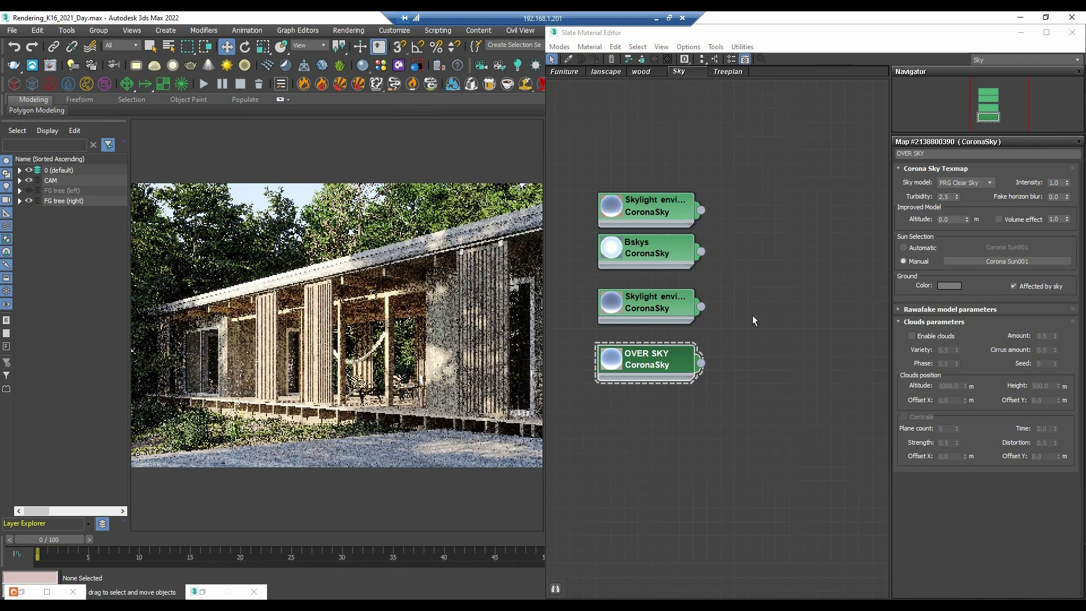
# Test OVER SKY Intensity at 3, restore it to 1, and show Corona Sun001's settings.
pyautogui.doubleClick(1050, 182)
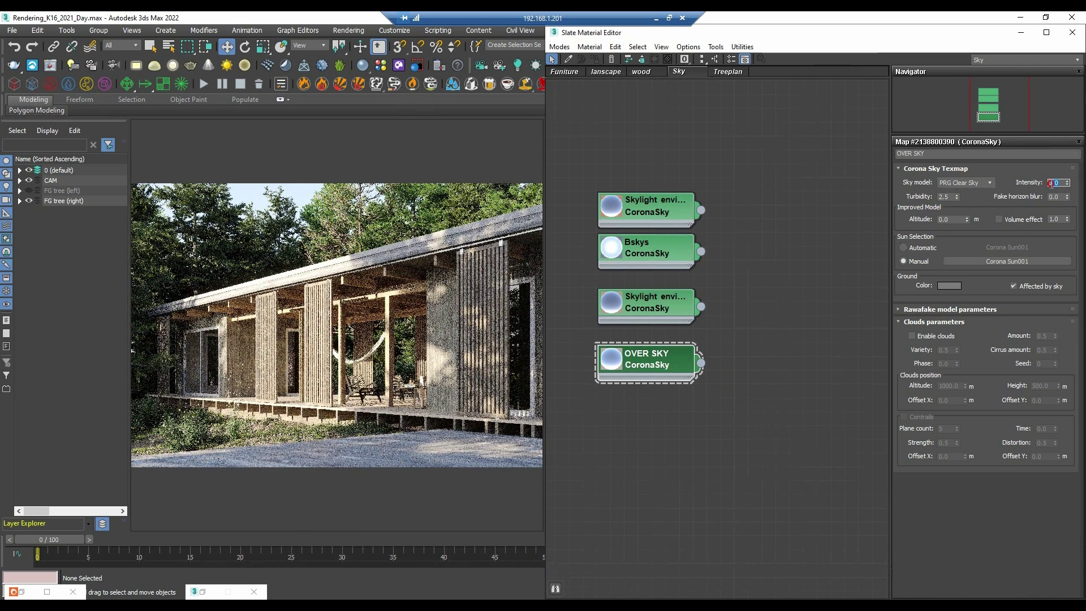
pyautogui.write('3')
pyautogui.press('Return')
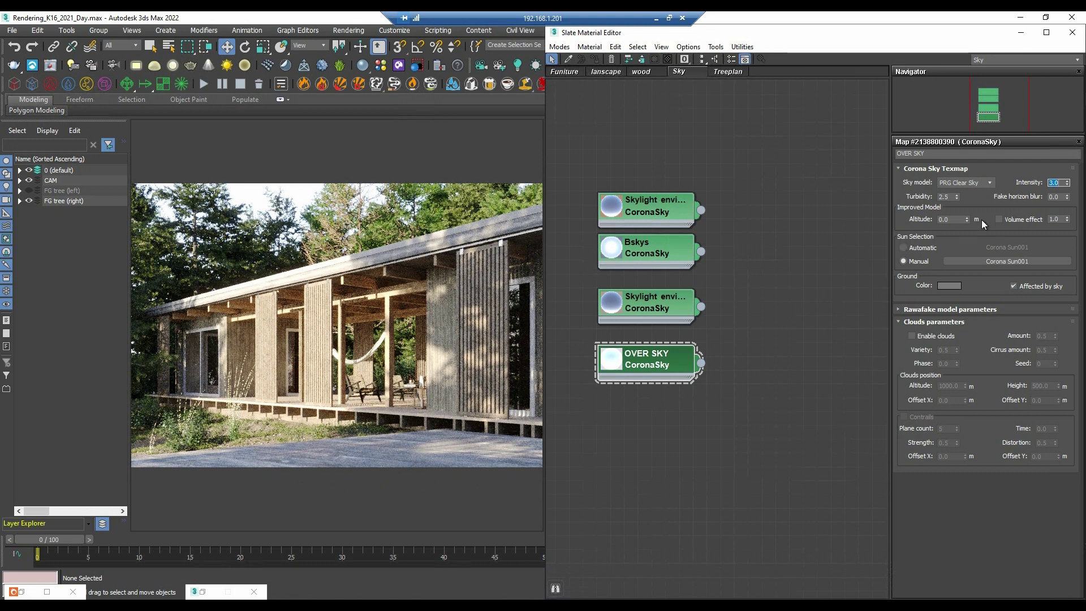
pyautogui.write('1')
pyautogui.press('Return')
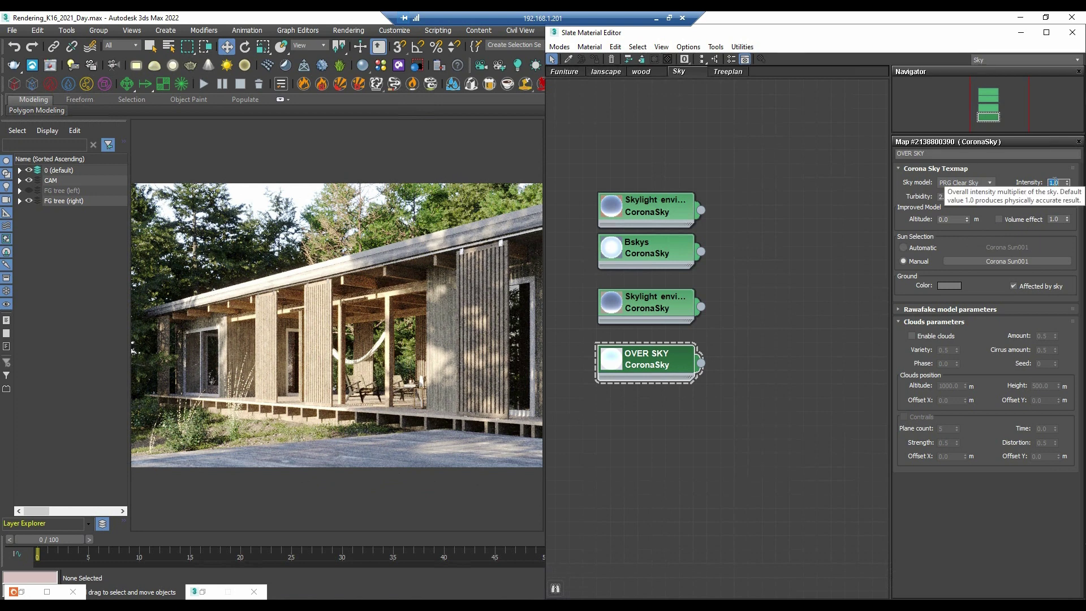
pyautogui.click(990, 132)
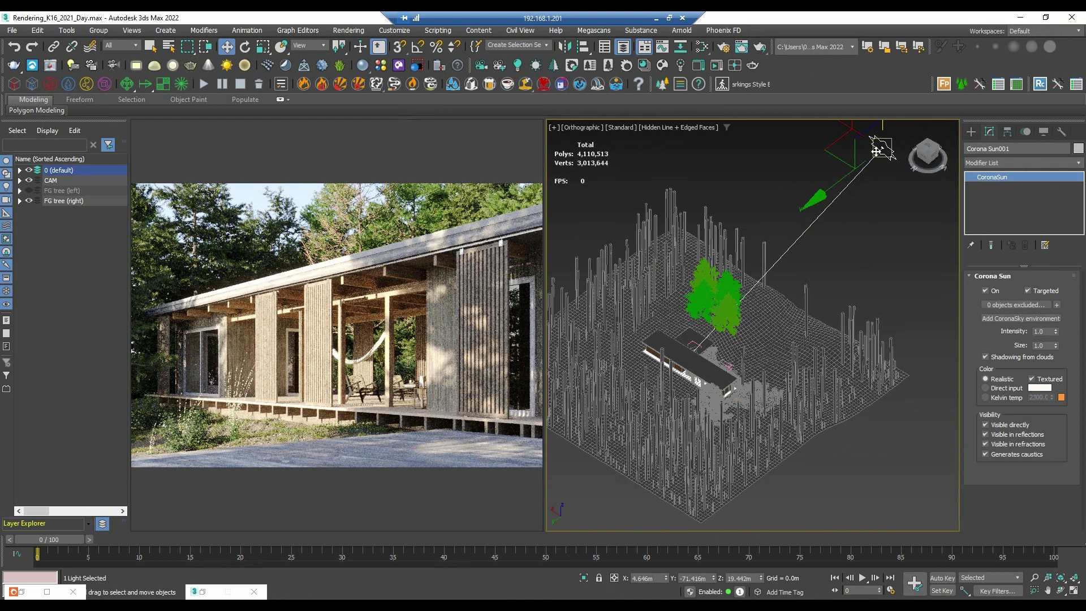
# Move the Corona Sun down toward the horizon along Z, then raise it back up high.
pyautogui.moveTo(873, 135)
pyautogui.mouseDown()
pyautogui.moveTo(872, 205)
pyautogui.moveTo(884, 137)
pyautogui.mouseUp()
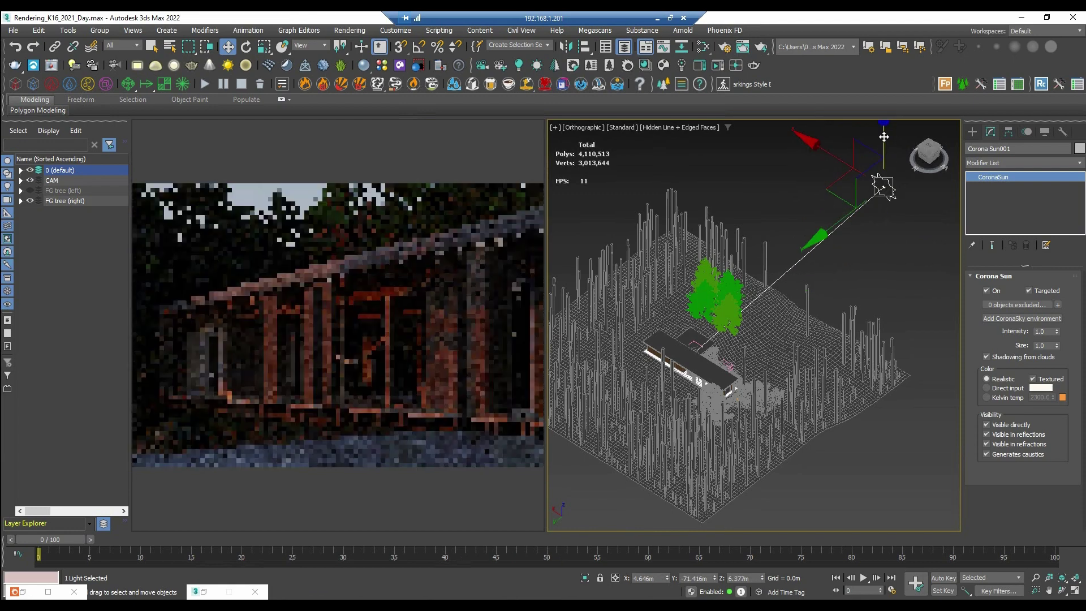
pyautogui.moveTo(884, 137); pyautogui.dragTo(881, 150)
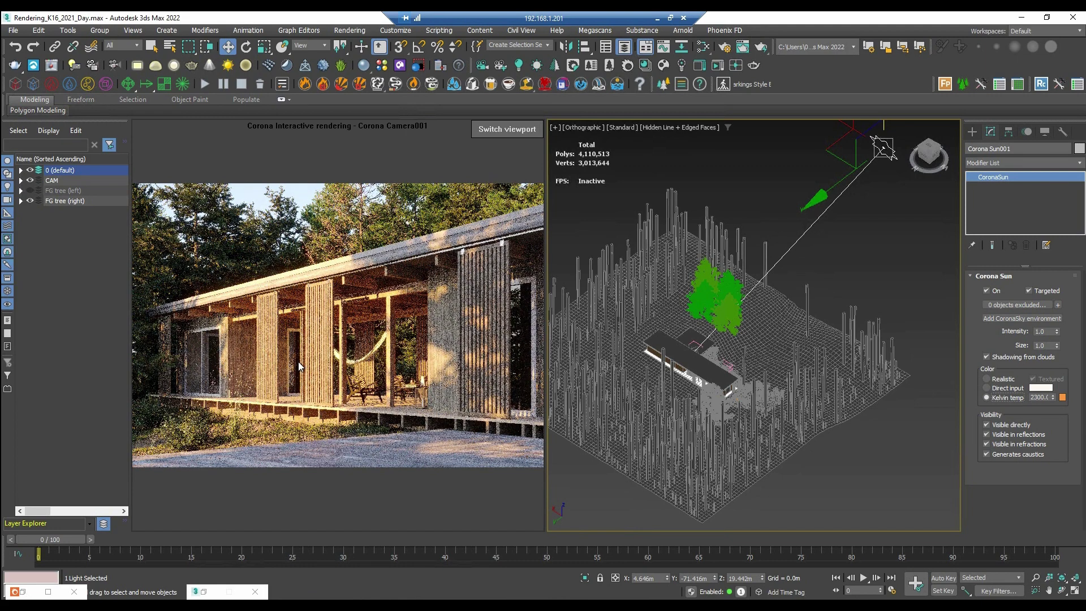
# Set the Corona Sun's Kelvin temperature to 6500, then 5000, deselect it and open Render Setup.
pyautogui.doubleClick(1034, 397)
pyautogui.write('6500')
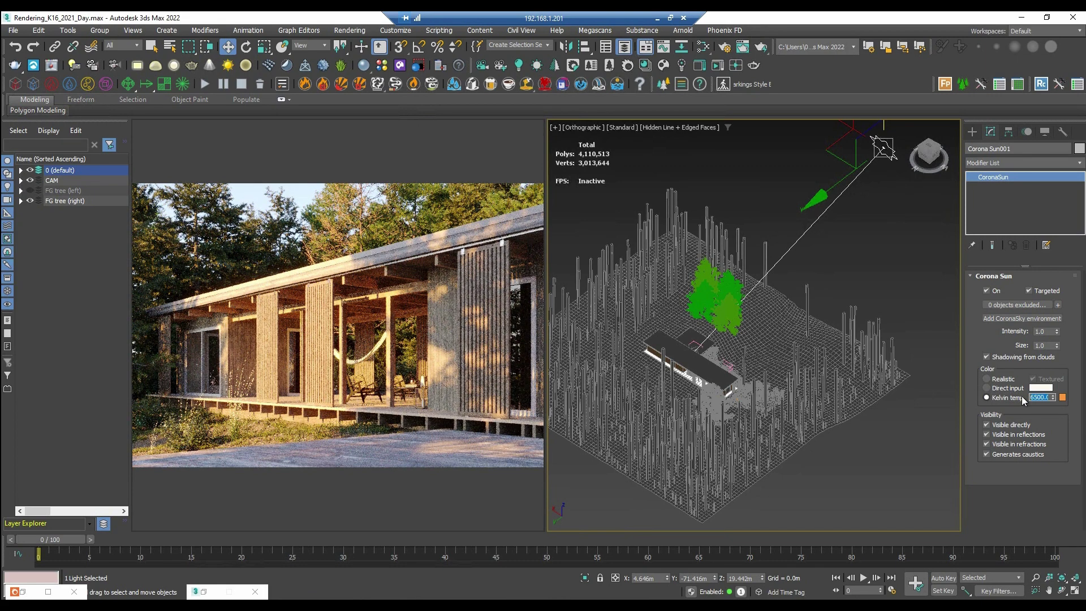
pyautogui.press('Return')
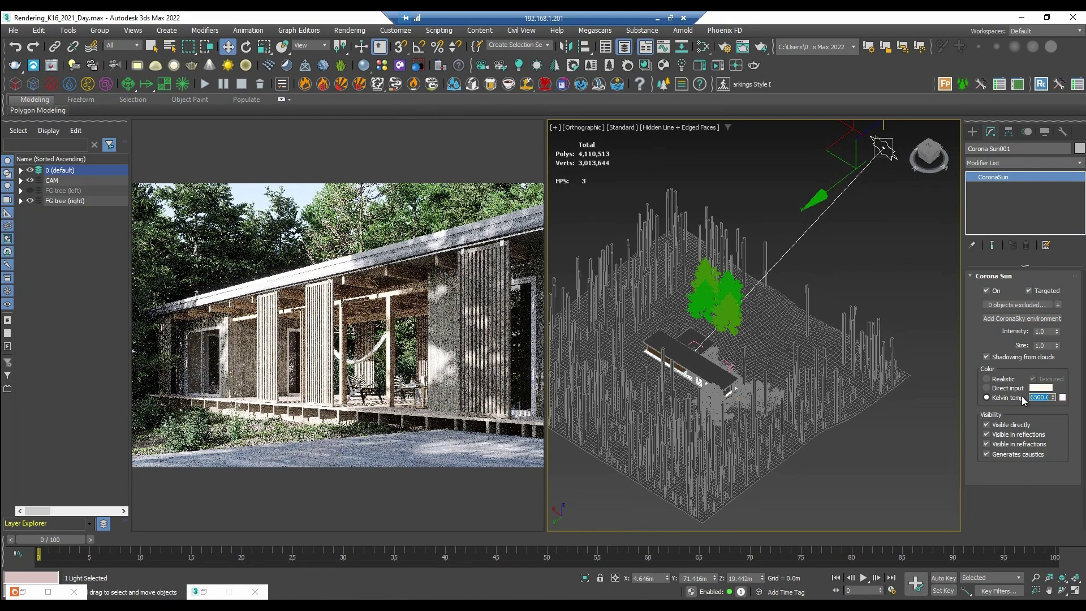
pyautogui.write('5000')
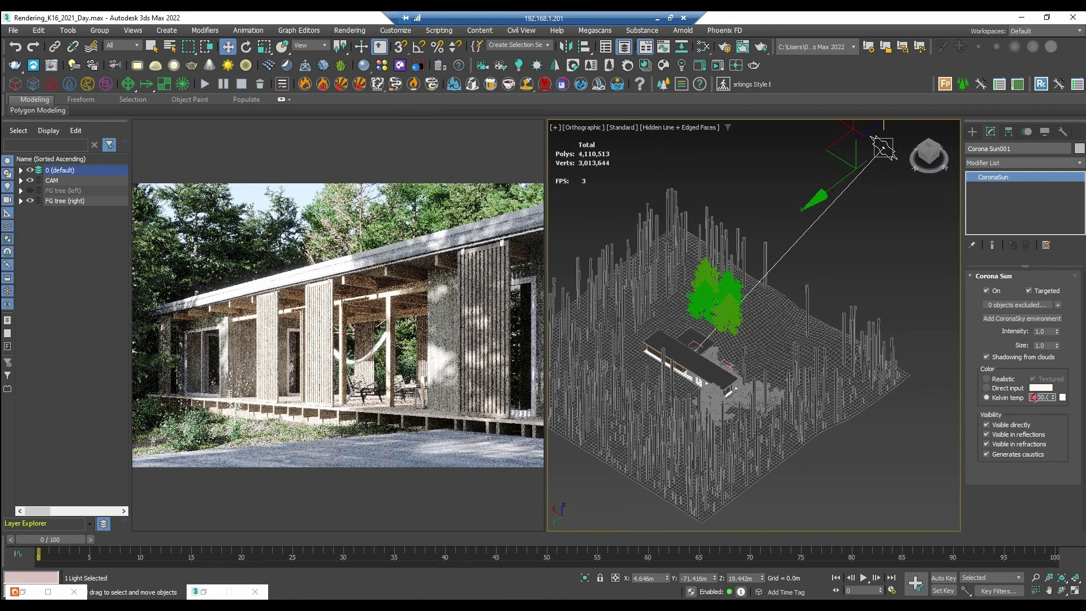
pyautogui.press('Return')
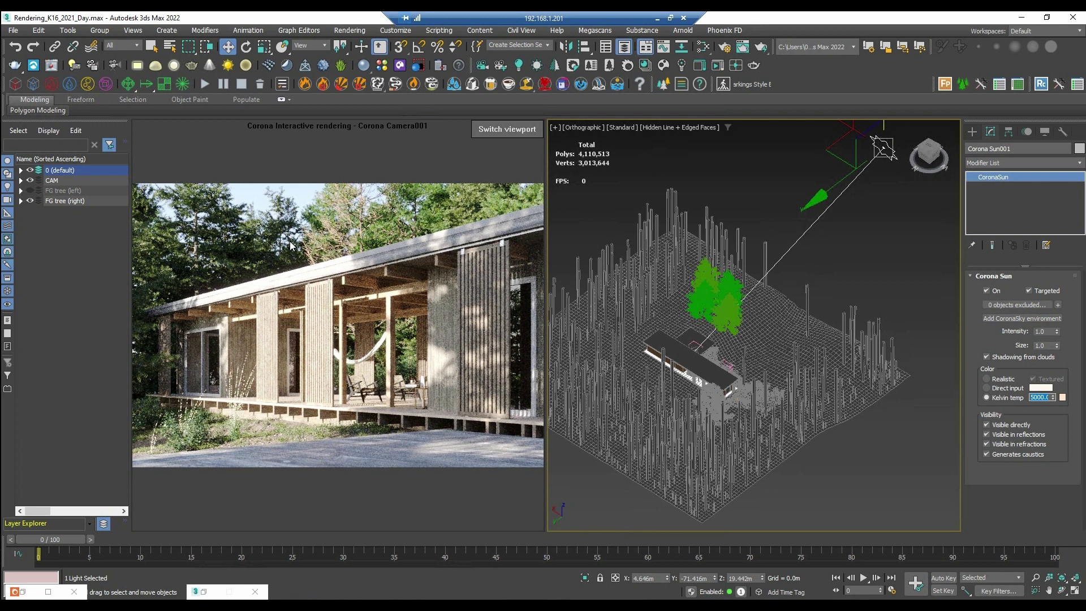
pyautogui.click(701, 213)
pyautogui.press('F10')
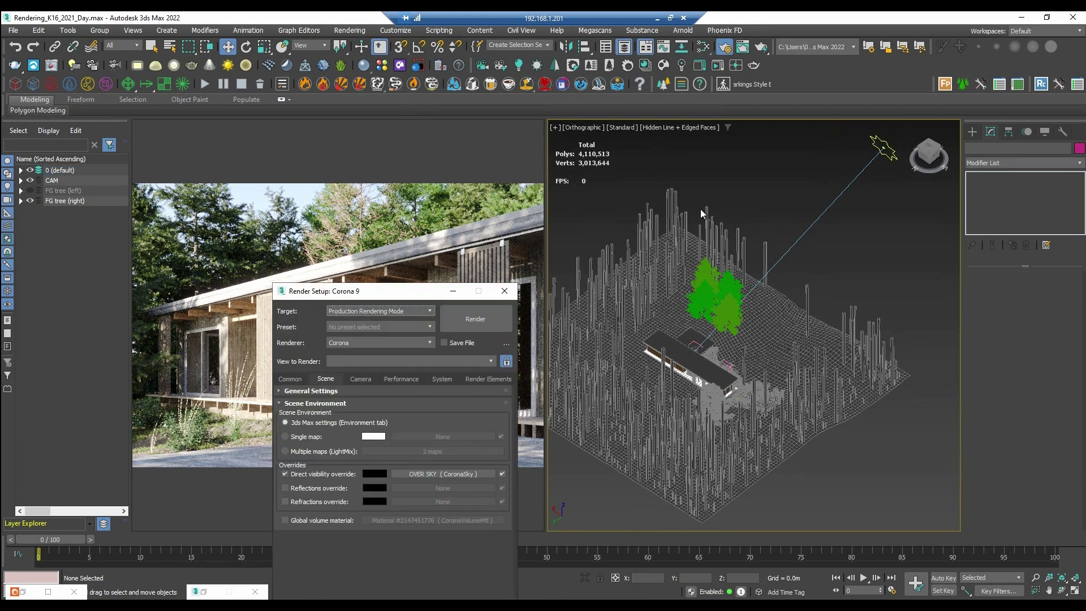
pyautogui.moveTo(394, 299); pyautogui.dragTo(691, 196)
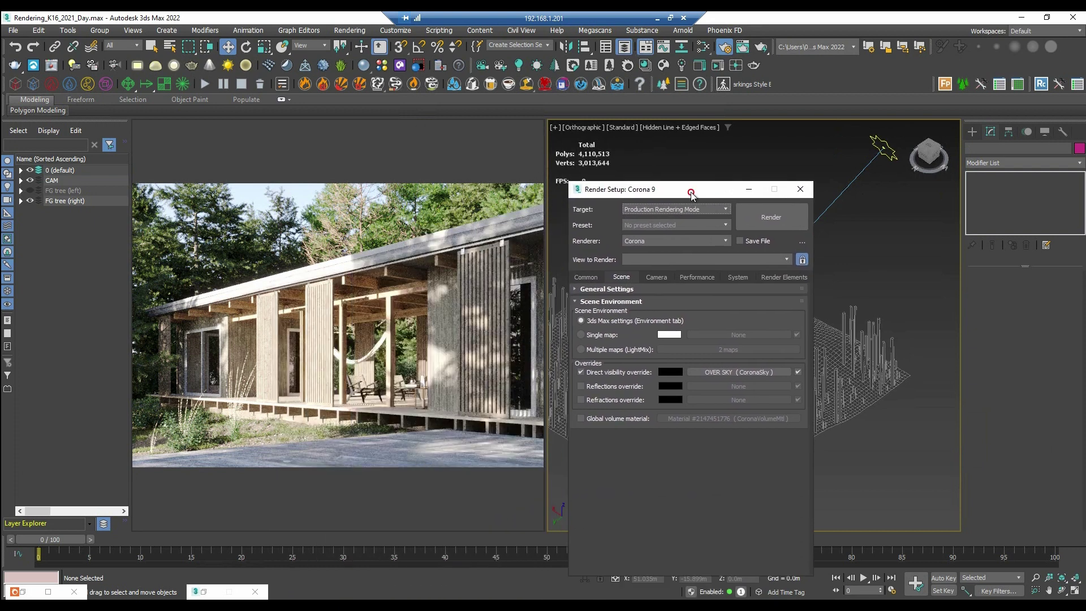
pyautogui.click(589, 418)
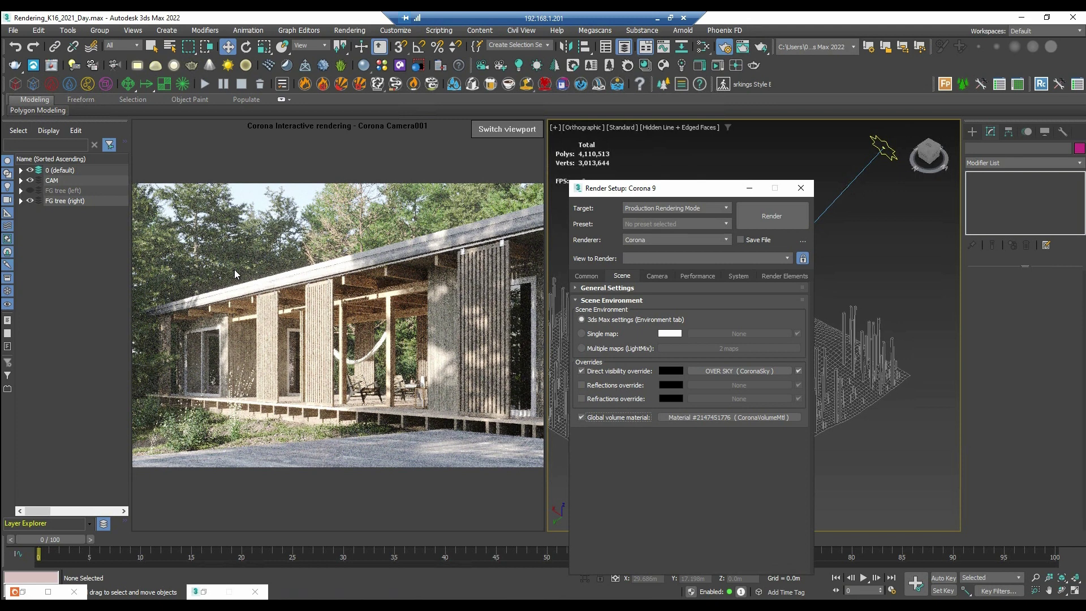
pyautogui.click(581, 417)
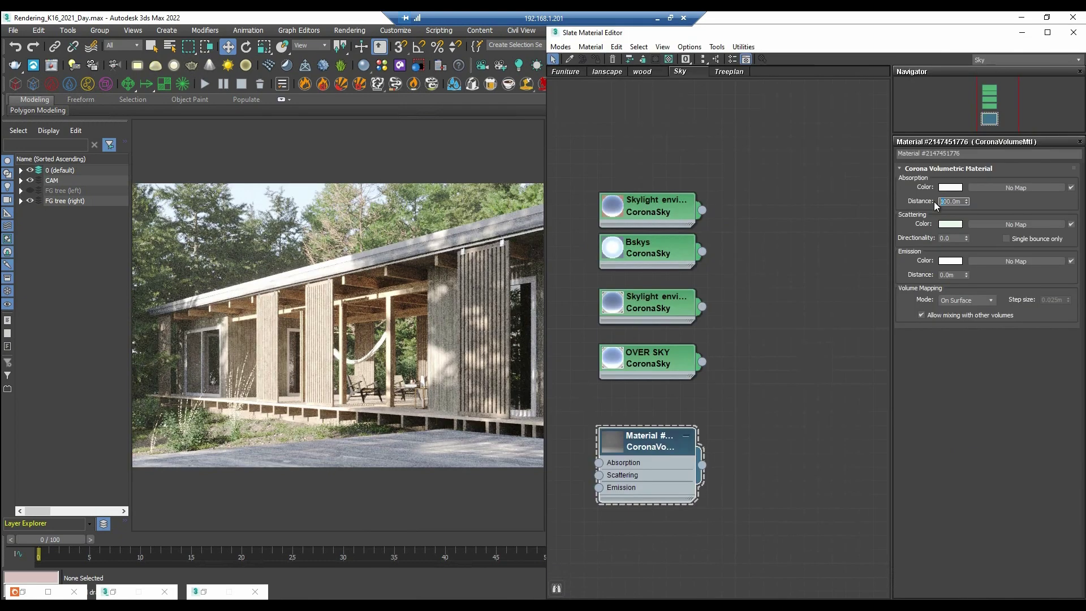
# Change the CoronaVolumeMtl Absorption Distance from 100 m to 50 m, then to 150 m.
pyautogui.click(942, 201)
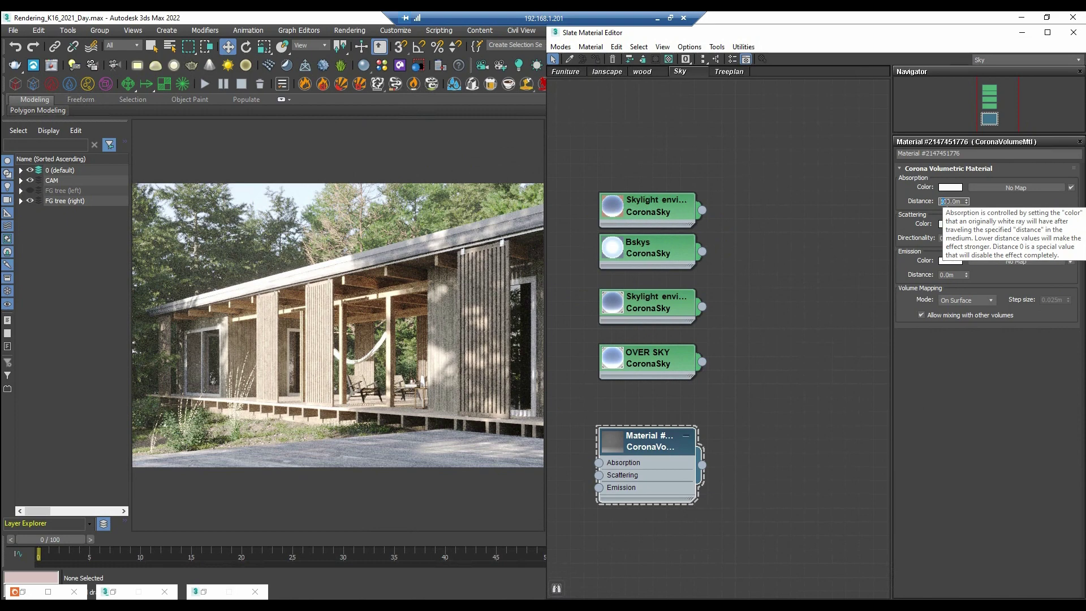
pyautogui.doubleClick(943, 201)
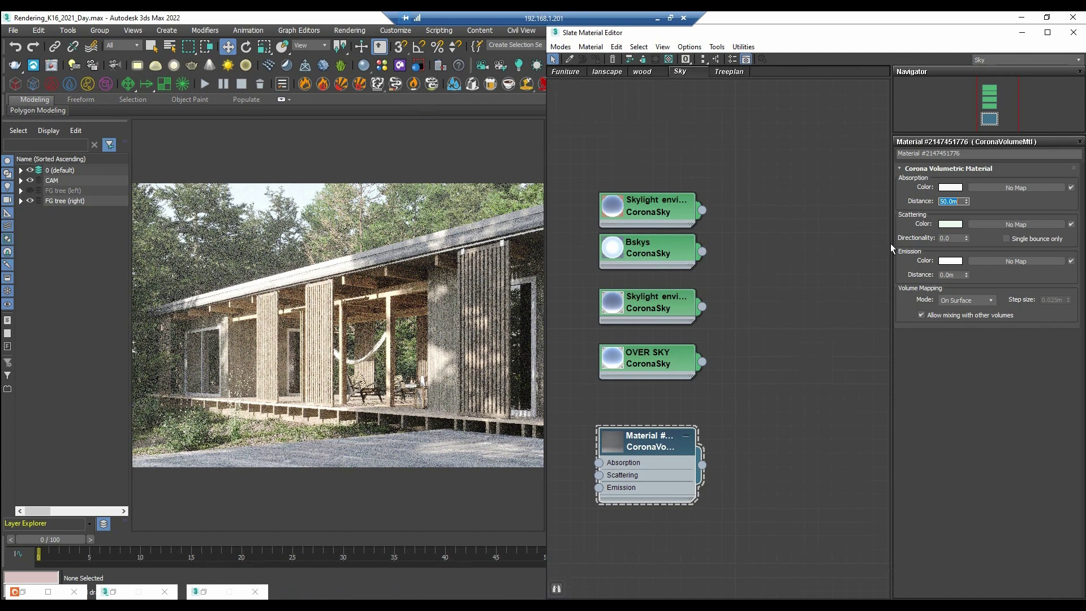
pyautogui.click(941, 201)
pyautogui.write('1')
pyautogui.press('Return')
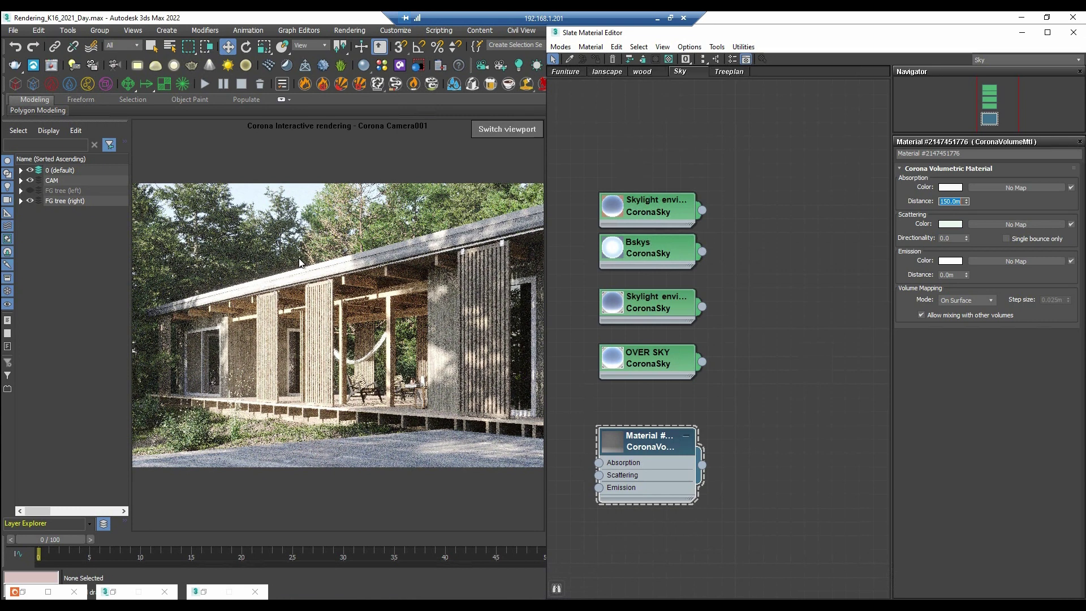
# Try a saturated blue scattering colour (Hue 152, Sat 240), then cancel the Color Selector.
pyautogui.click(950, 224)
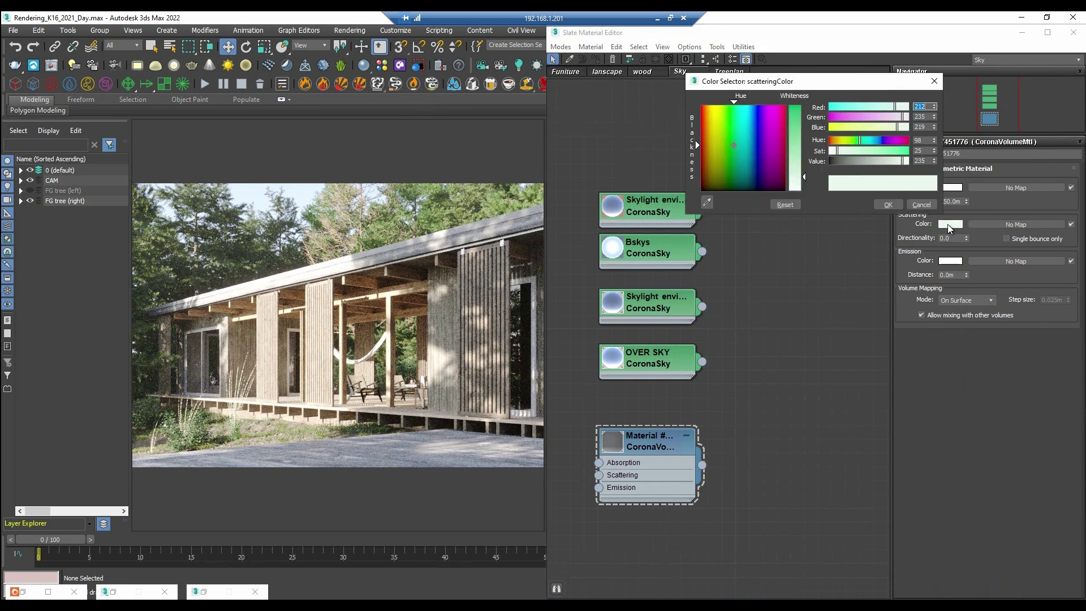
pyautogui.click(875, 140)
pyautogui.click(882, 151)
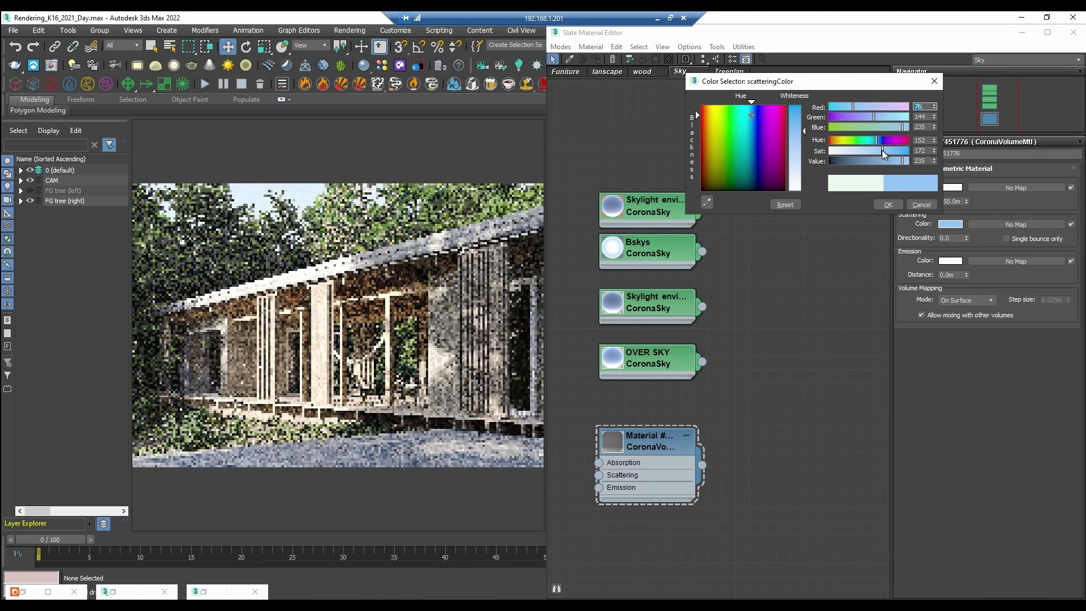
pyautogui.moveTo(884, 151); pyautogui.dragTo(903, 152)
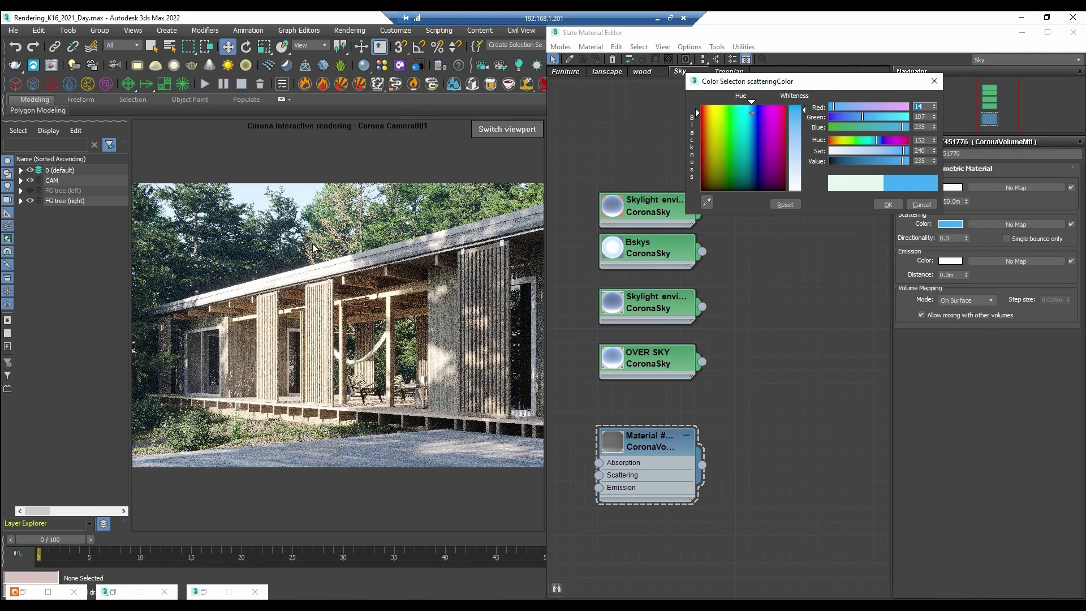
pyautogui.click(921, 206)
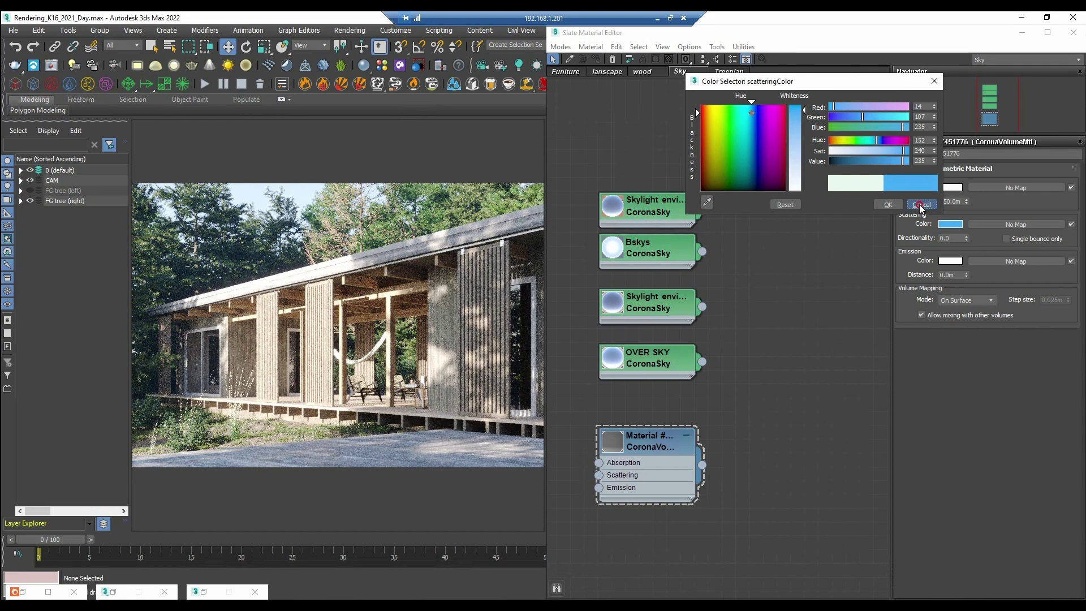